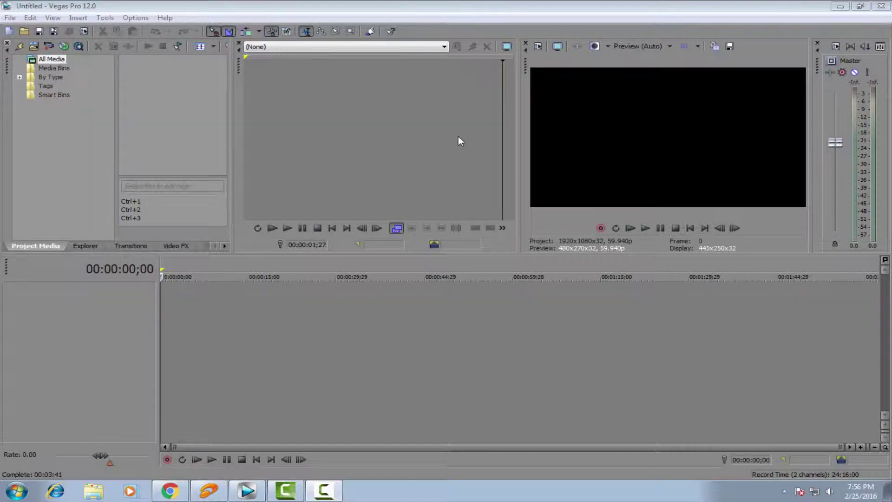
# Step: Set the project video to the HD 720-60p template at 59.940 fps (Double NTSC)
pyautogui.click(538, 47)
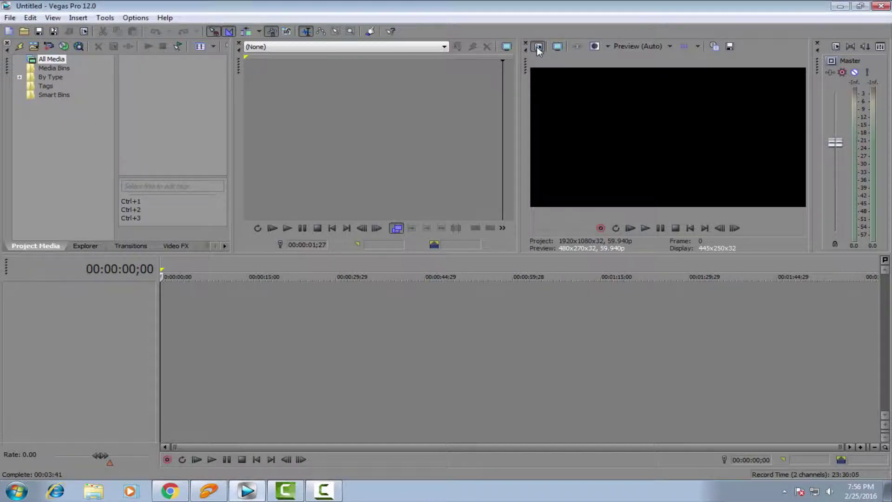
pyautogui.click(511, 88)
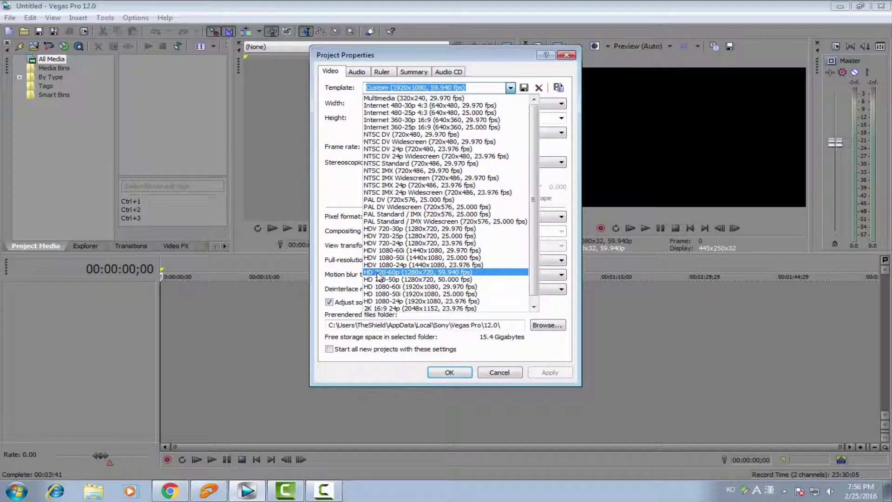
pyautogui.click(379, 273)
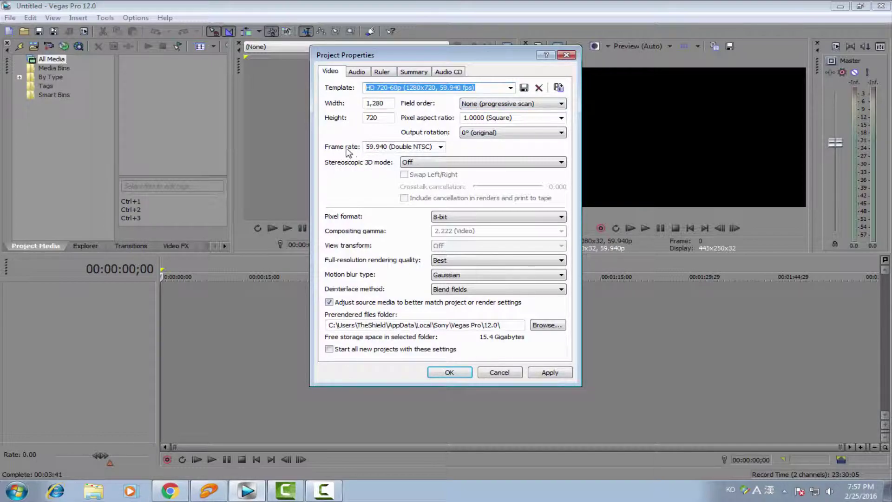
pyautogui.click(439, 149)
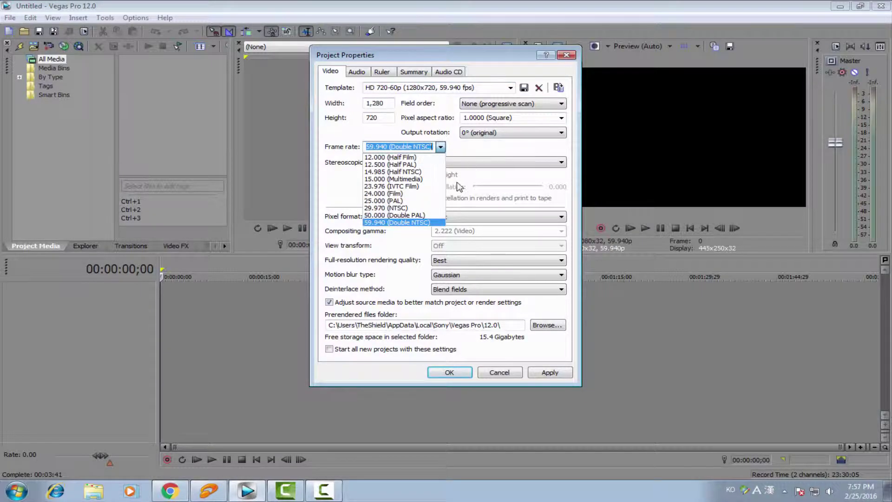
pyautogui.click(399, 223)
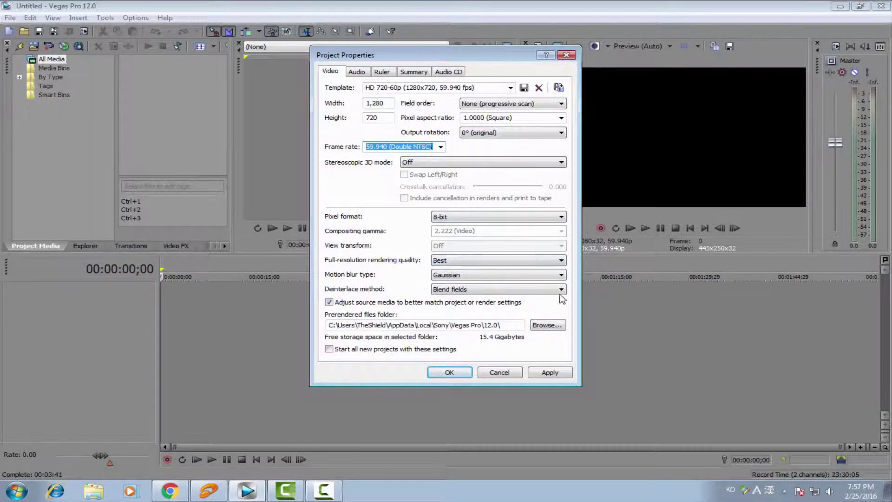
# Step: Review the project's Audio, Ruler and Audio CD settings, then return to Video
pyautogui.click(358, 74)
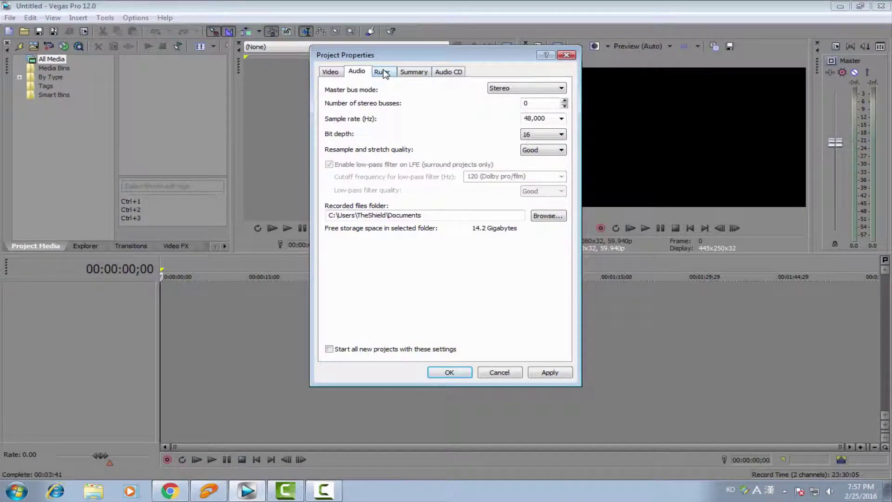
pyautogui.click(383, 73)
pyautogui.click(413, 73)
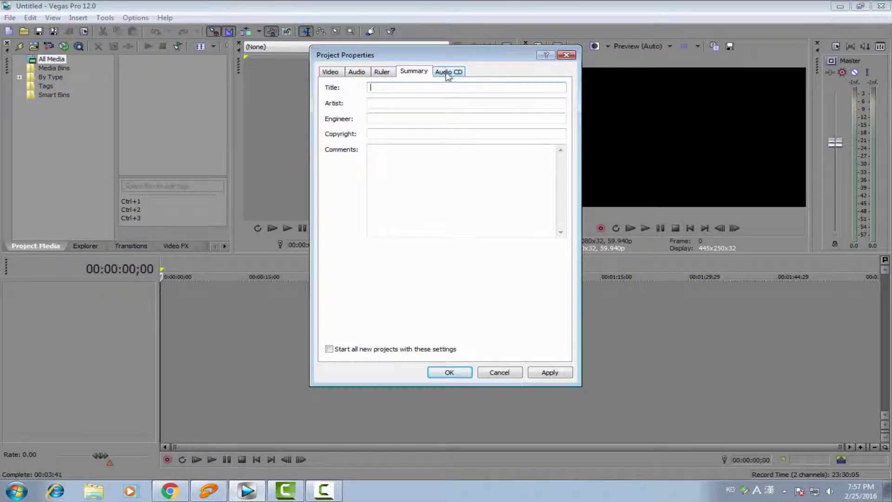
pyautogui.click(448, 71)
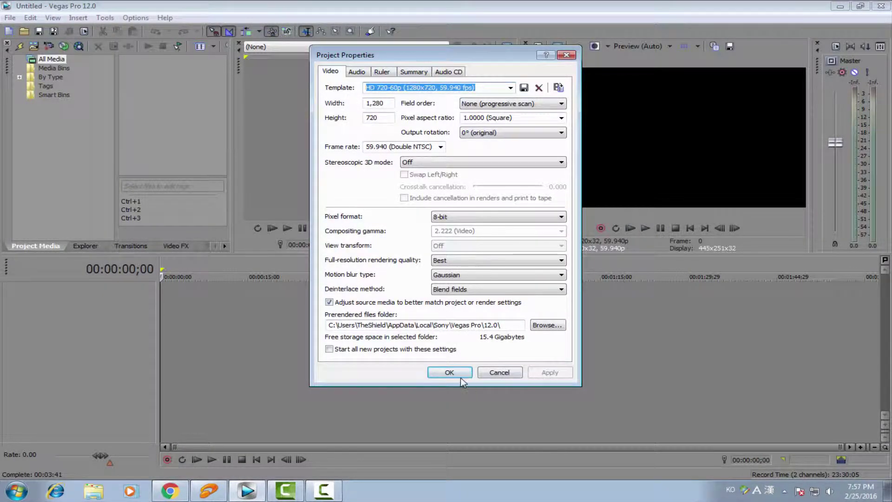
# Step: Apply the project settings and import the first DevilMayCry4 gameplay video onto the timeline
pyautogui.click(450, 373)
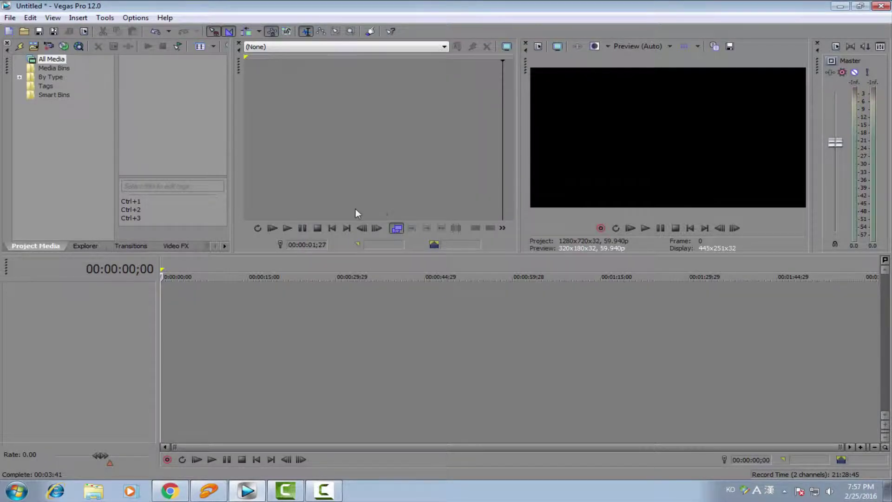
pyautogui.click(24, 31)
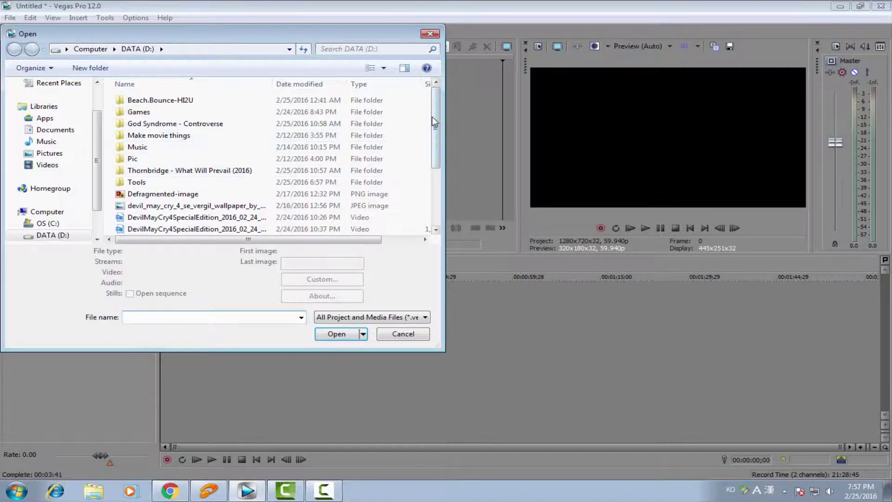
pyautogui.moveTo(435, 117); pyautogui.dragTo(436, 170)
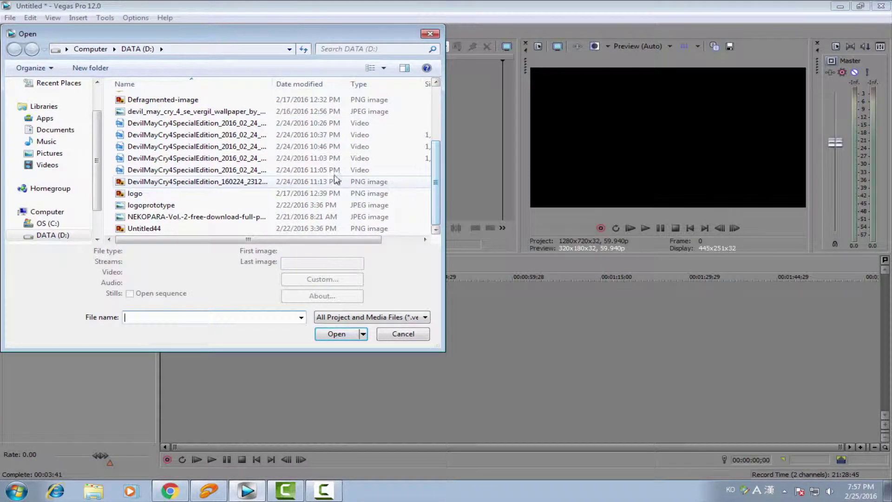
pyautogui.click(260, 125)
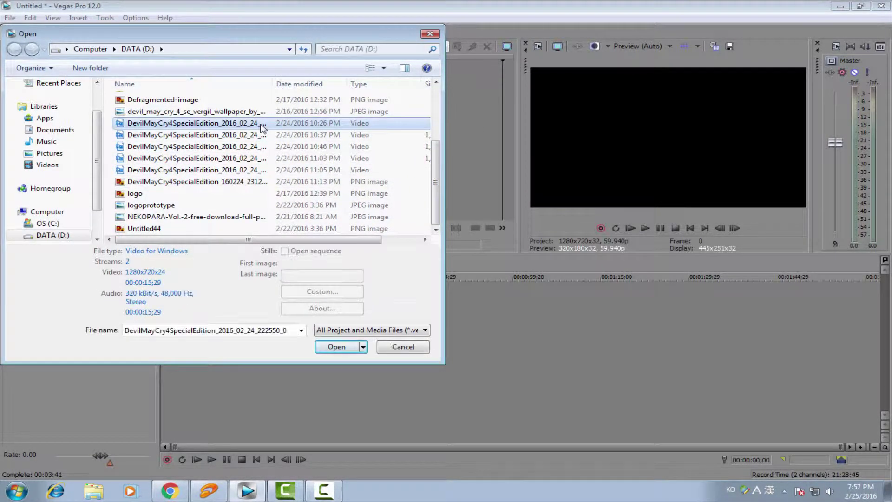
pyautogui.click(337, 348)
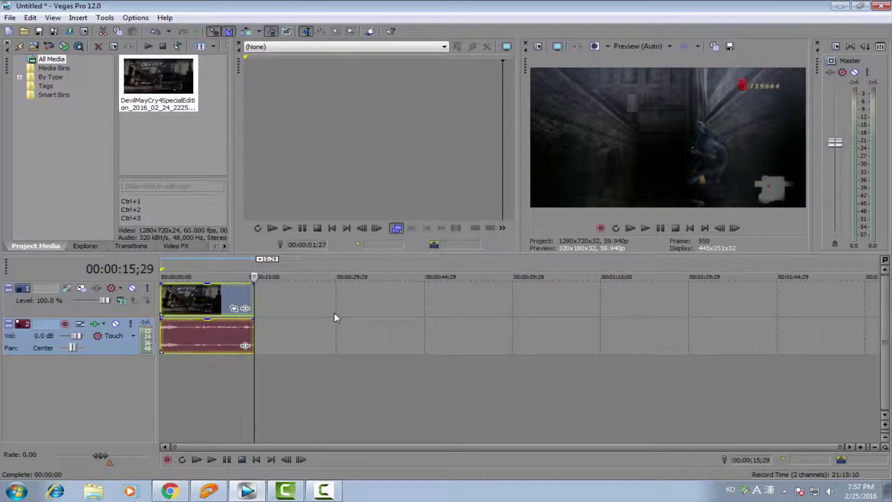
pyautogui.click(691, 228)
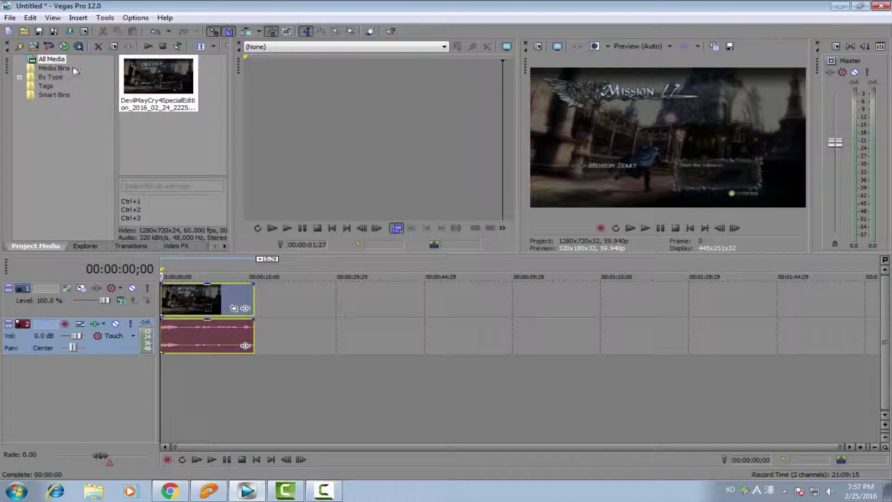
# Step: Start Render As and select MainConcept AVC/AAC's Internet HD 1080p template
pyautogui.click(10, 18)
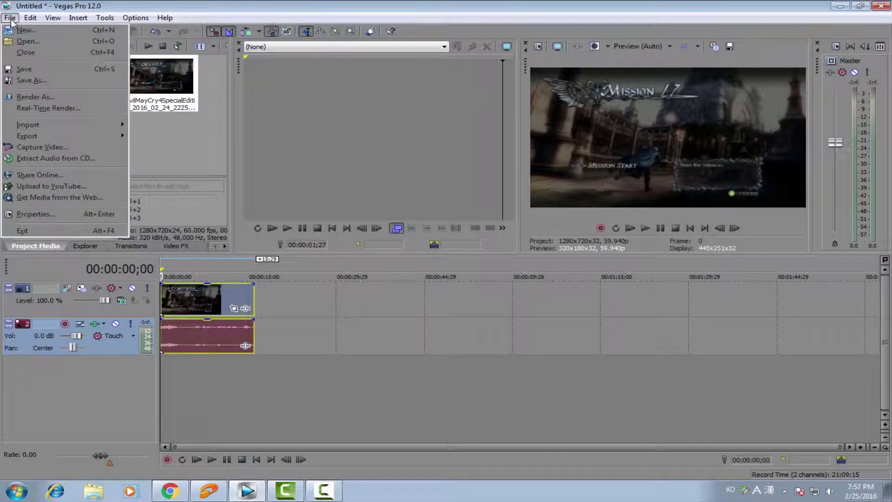
pyautogui.click(51, 99)
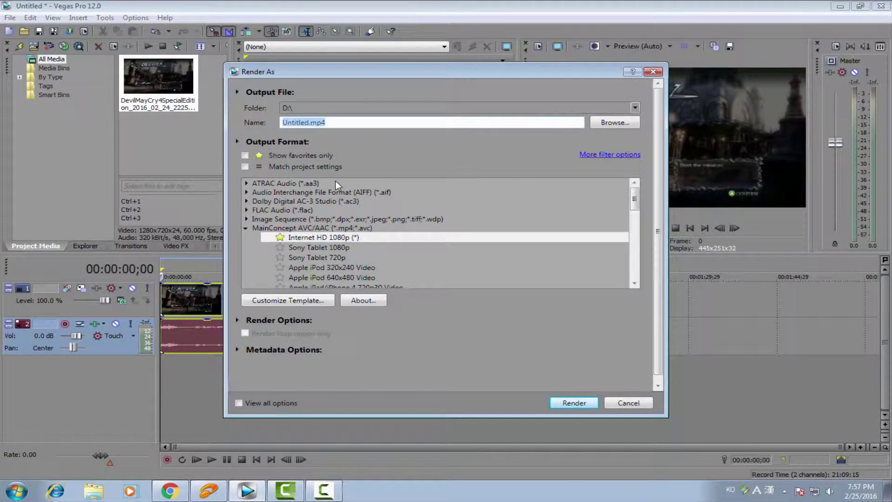
pyautogui.click(245, 227)
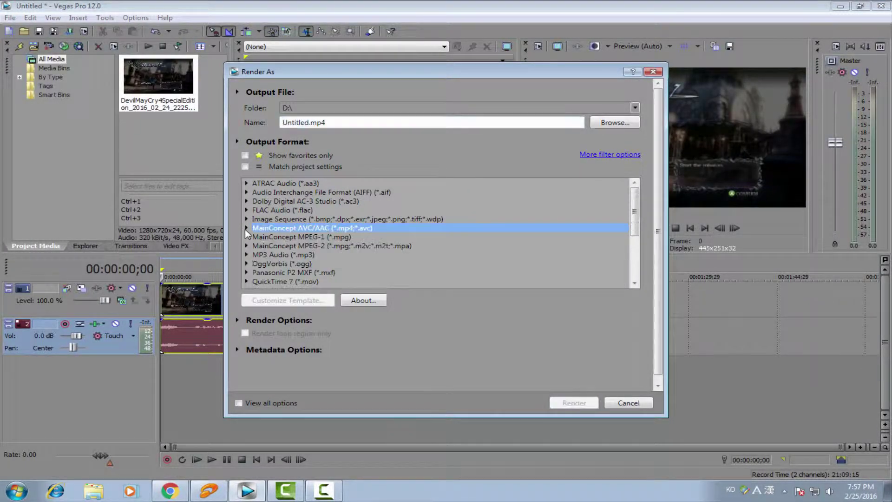
pyautogui.scroll(-1, 636, 214)
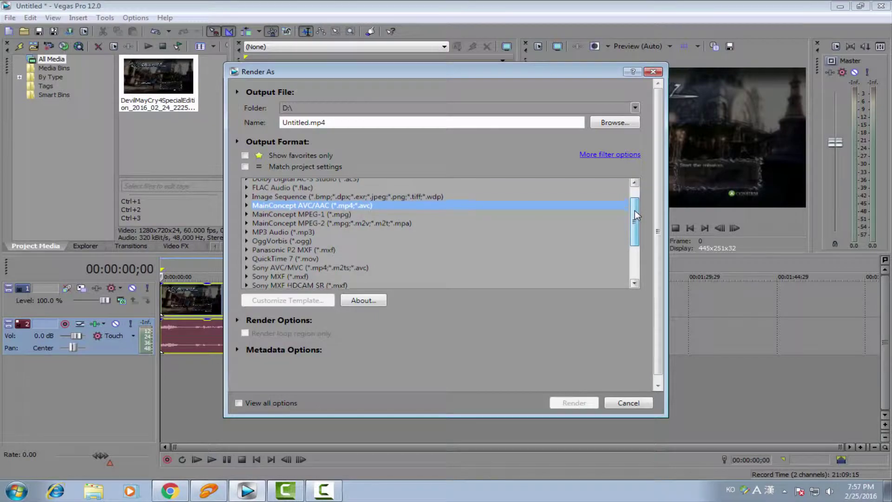
pyautogui.scroll(1, 636, 214)
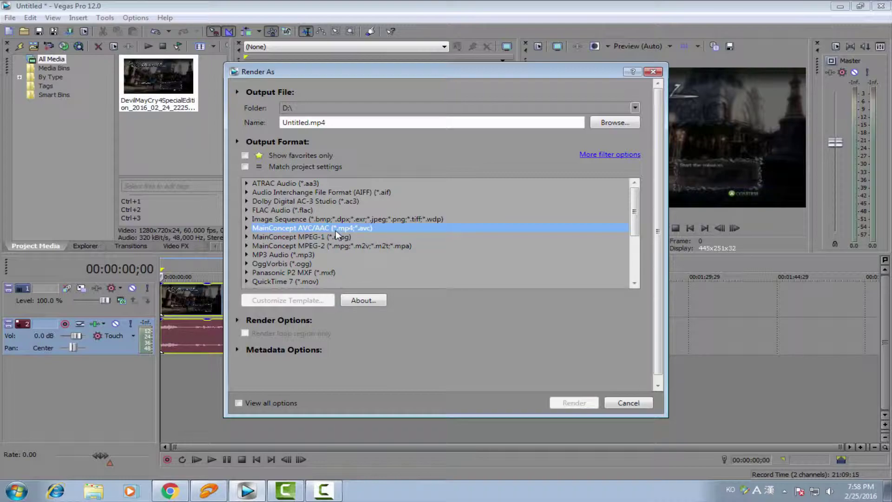
pyautogui.click(246, 228)
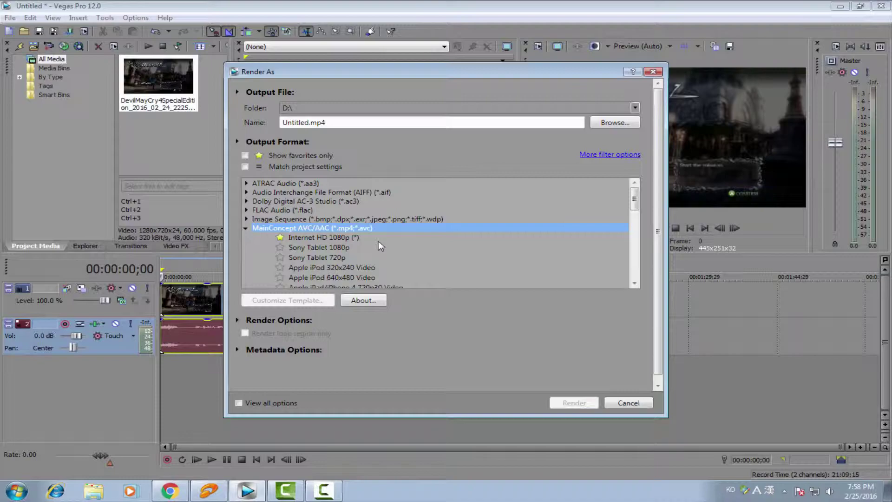
pyautogui.moveTo(635, 201); pyautogui.dragTo(636, 221)
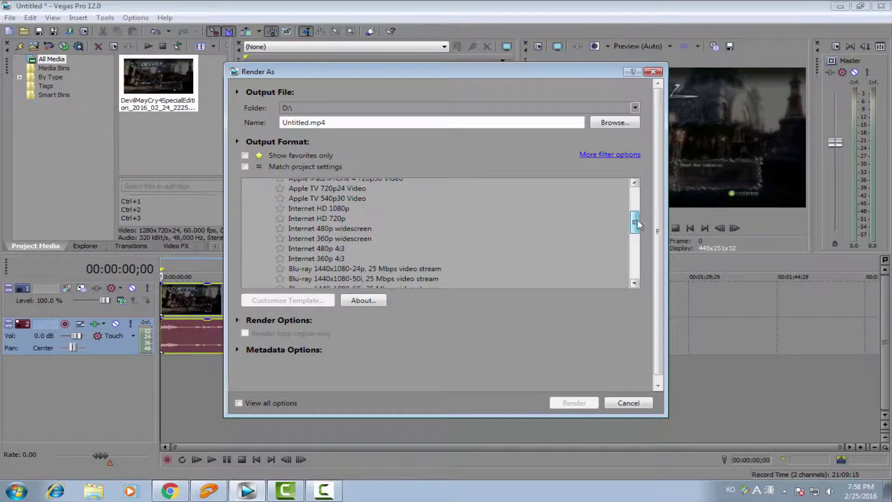
pyautogui.click(345, 208)
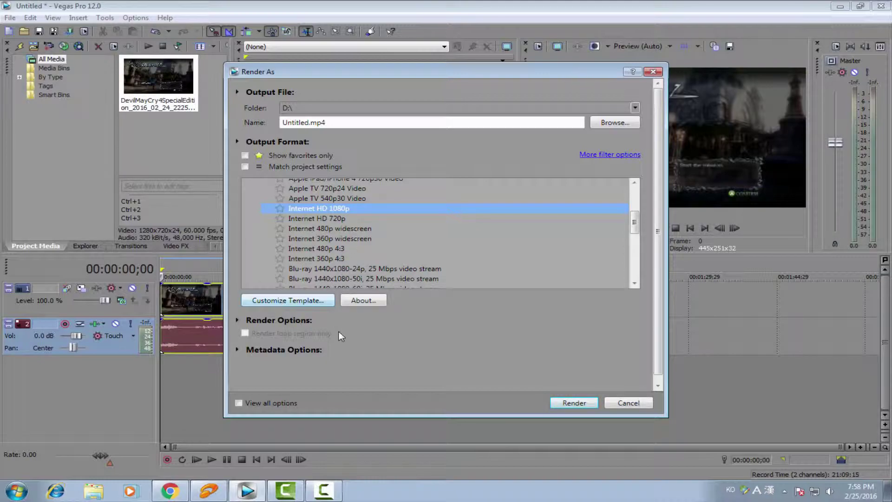
# Step: In the template's custom settings, stop source frame-rate adjustment and set the frame rate to 60
pyautogui.click(280, 301)
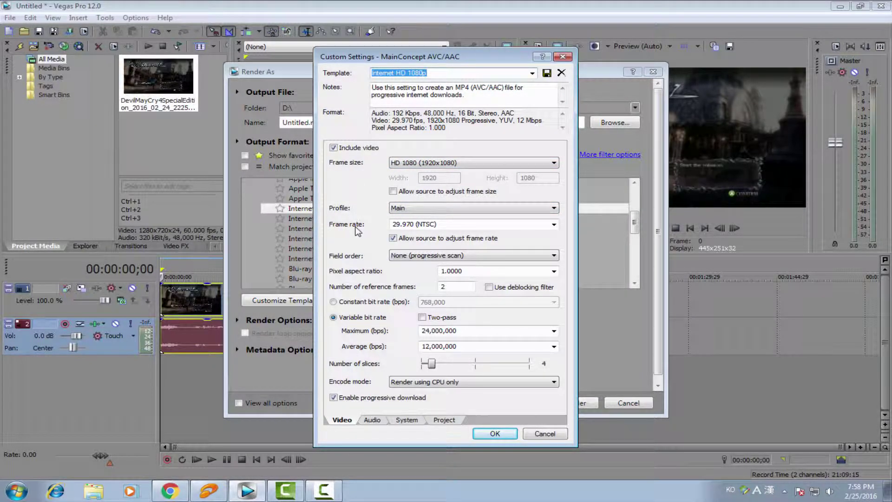
pyautogui.click(393, 238)
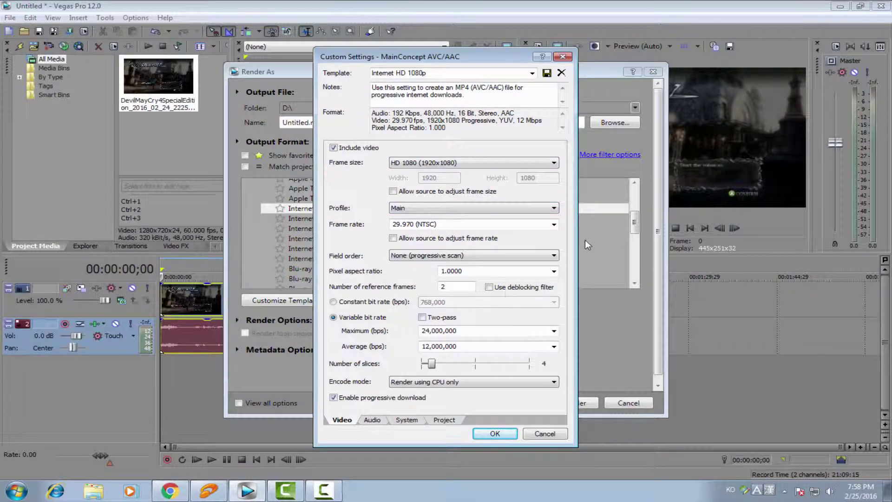
pyautogui.click(554, 224)
pyautogui.click(538, 225)
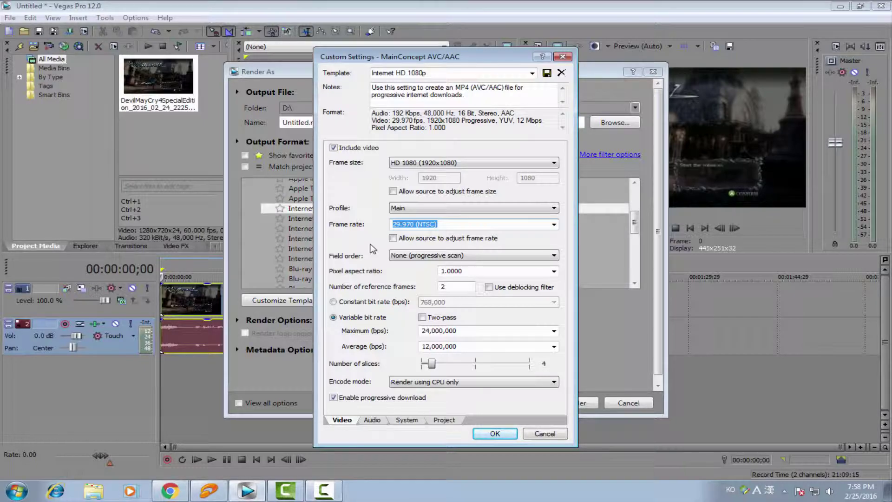
pyautogui.write('59.94')
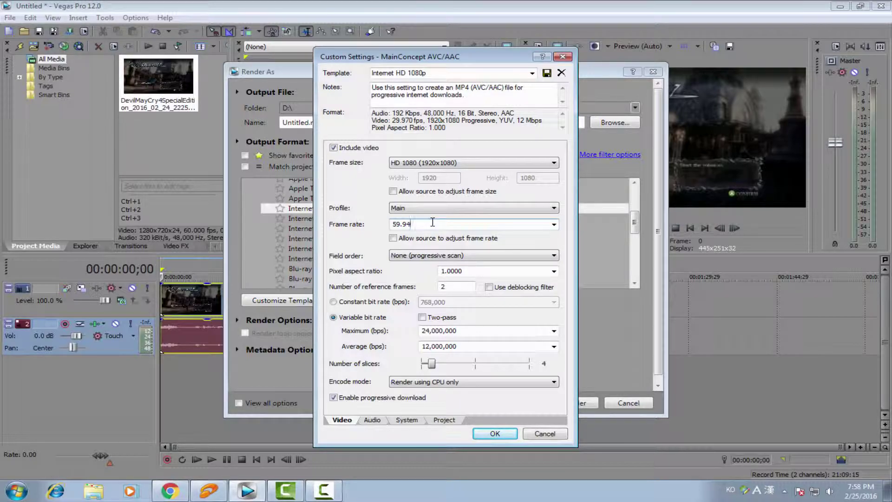
pyautogui.moveTo(431, 224); pyautogui.dragTo(367, 225)
pyautogui.write('60')
# Step: Change the variable bit rate Maximum from 24,000,000 to 28,000,000 bps
pyautogui.click(554, 331)
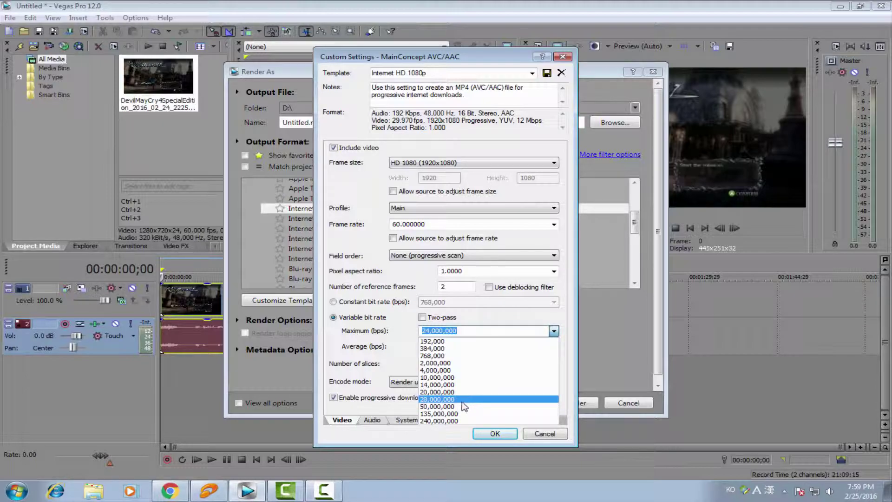
pyautogui.click(403, 349)
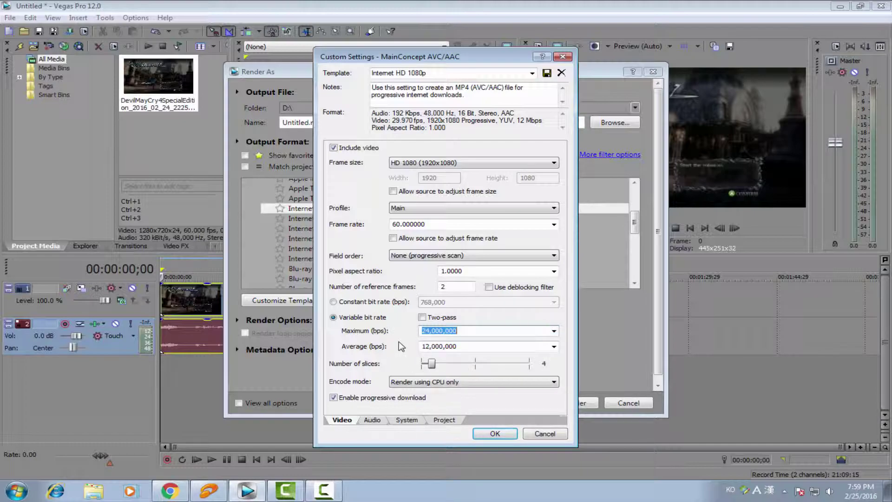
pyautogui.click(554, 332)
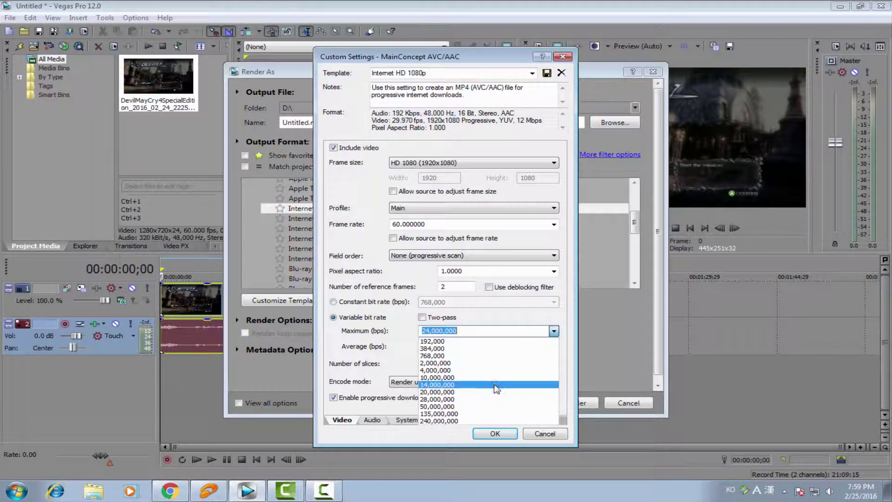
pyautogui.click(497, 399)
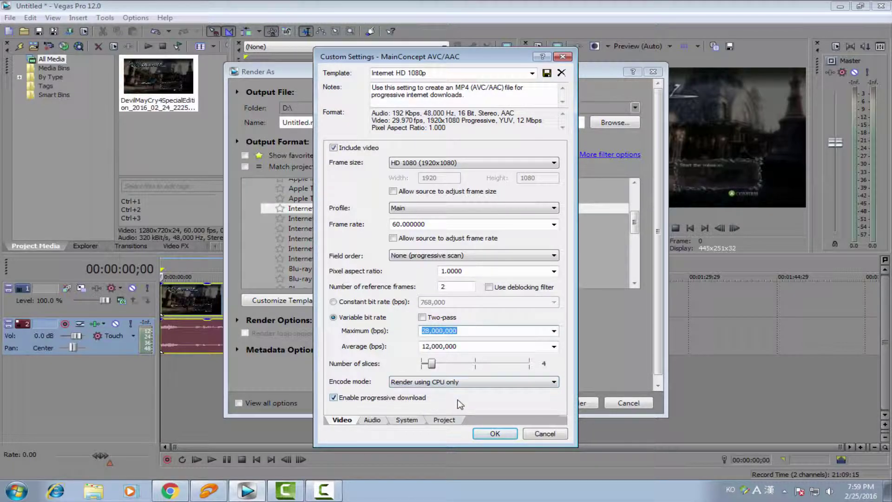
# Step: Set the audio bit rate to 320,000
pyautogui.click(374, 421)
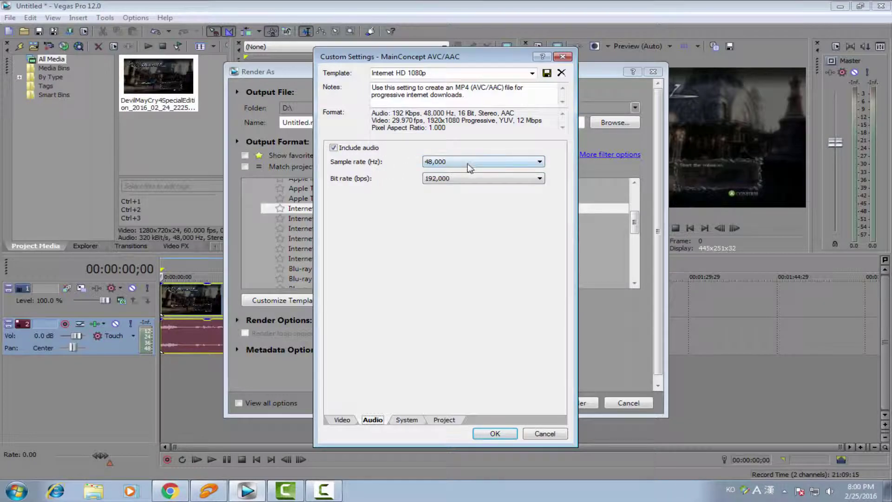
pyautogui.click(470, 180)
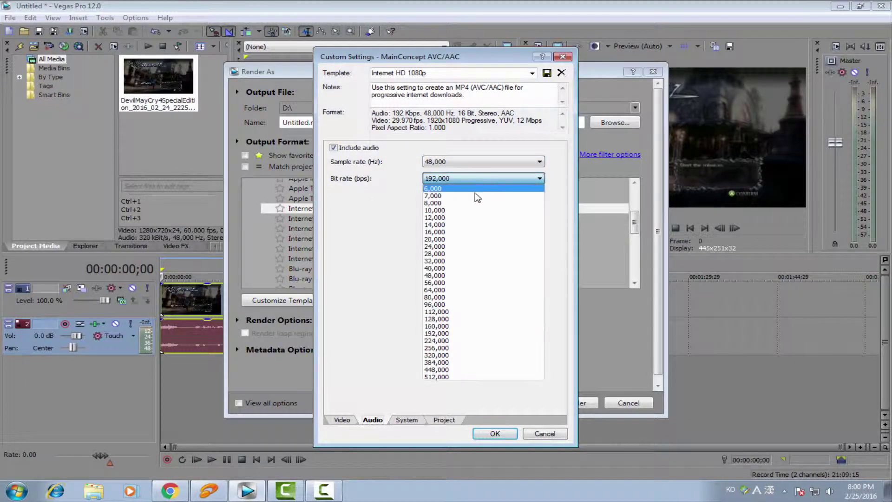
pyautogui.click(468, 356)
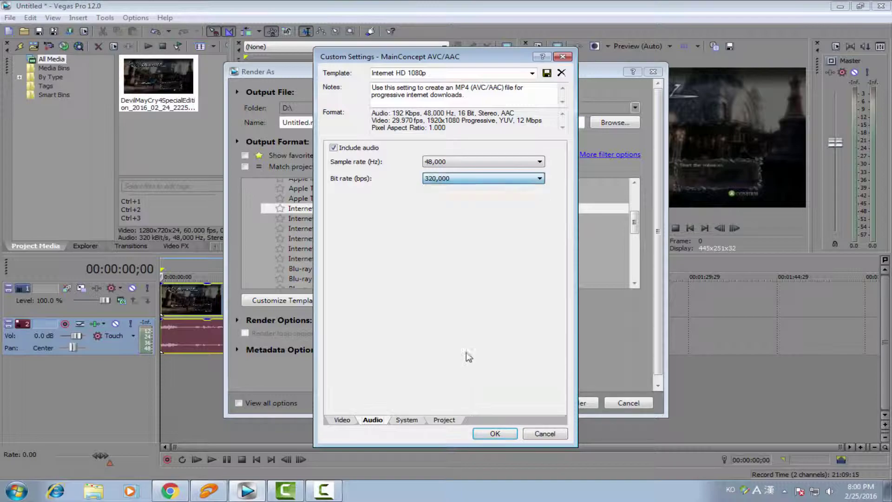
# Step: Confirm GPU CUDA support and set the encode mode to render using CUDA if available
pyautogui.click(407, 420)
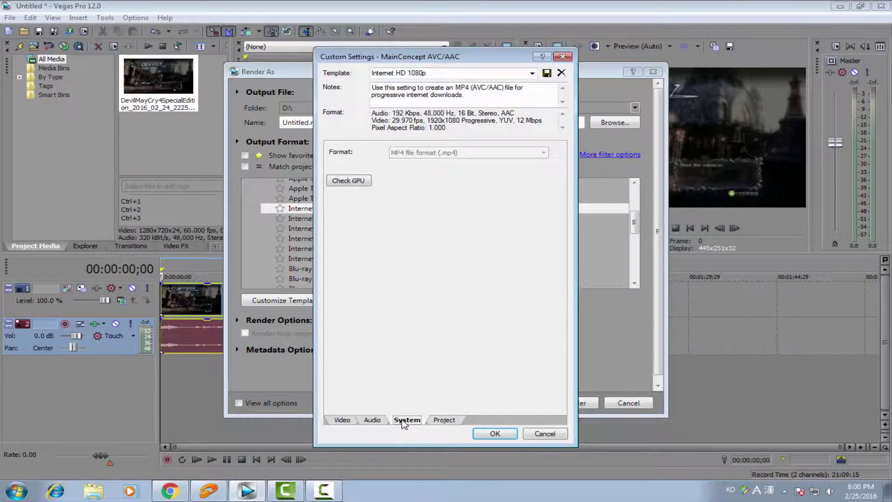
pyautogui.click(343, 183)
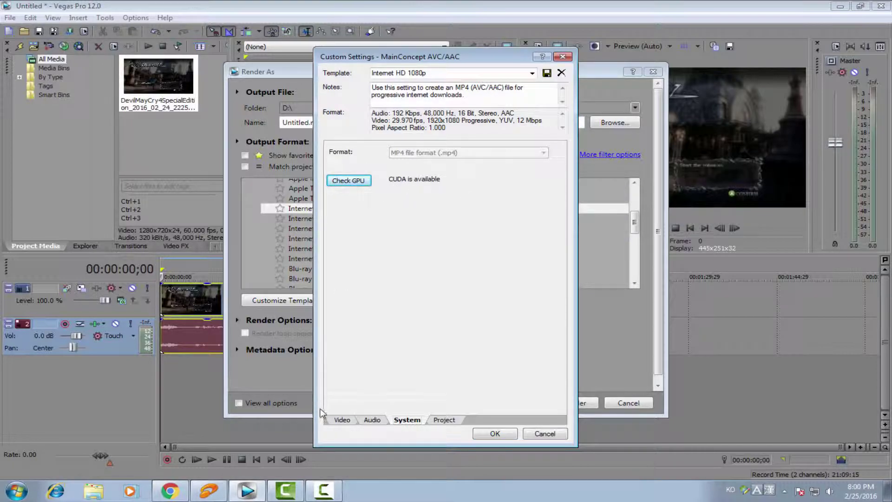
pyautogui.click(338, 420)
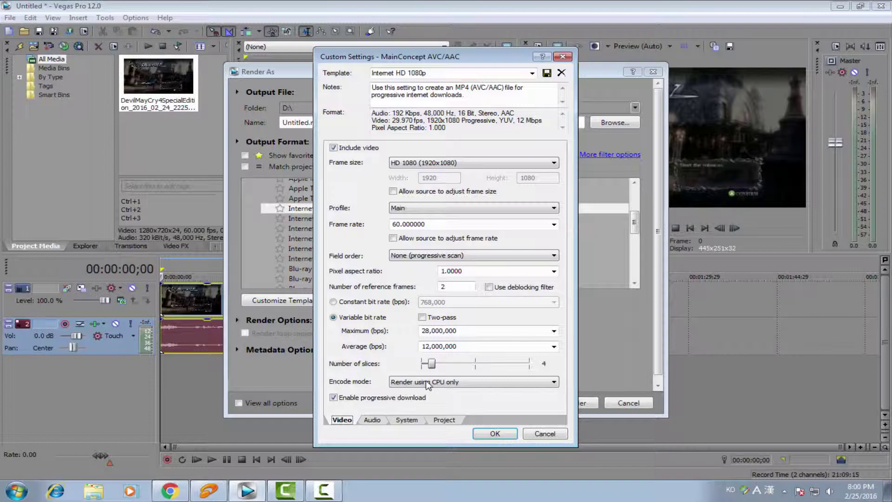
pyautogui.click(425, 382)
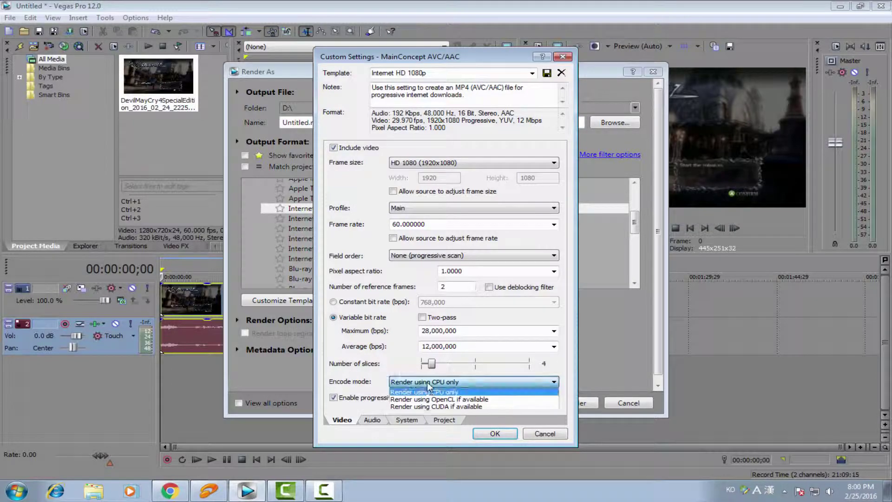
pyautogui.click(449, 407)
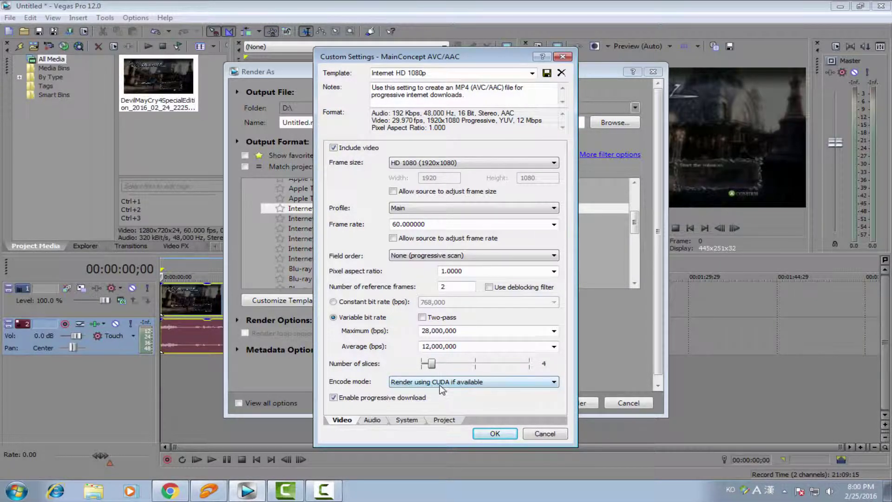
pyautogui.click(446, 420)
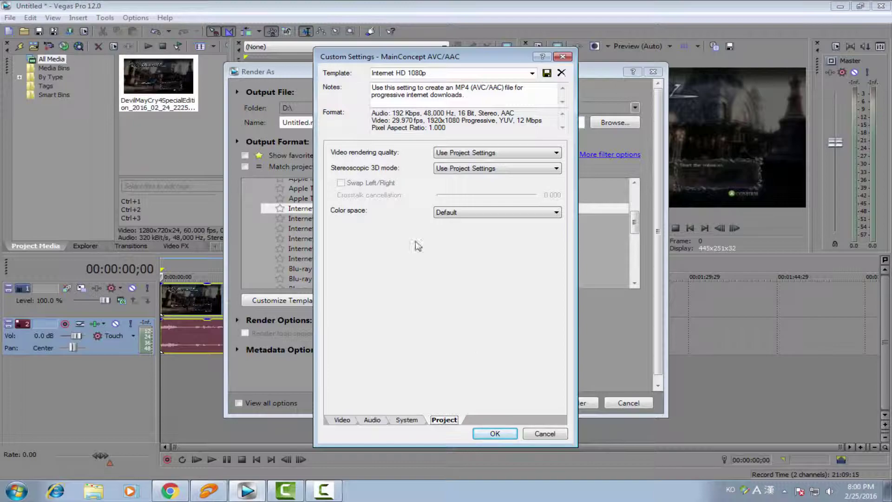
# Step: Accept the customised MP4 template, render to Untitled.mp4, and dismiss the completion notice
pyautogui.click(488, 153)
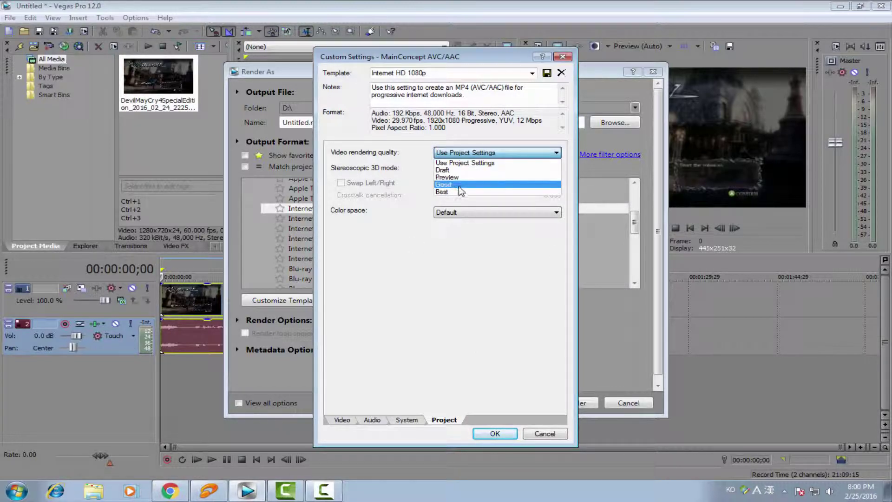
pyautogui.click(451, 293)
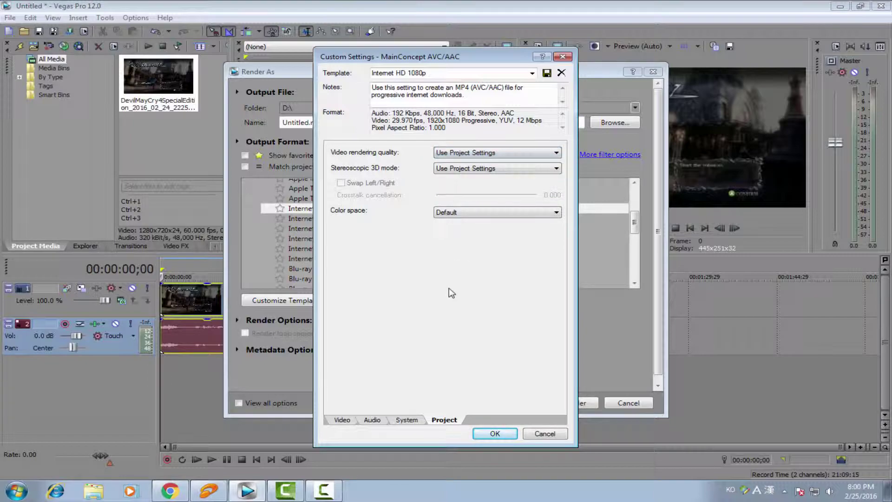
pyautogui.click(342, 421)
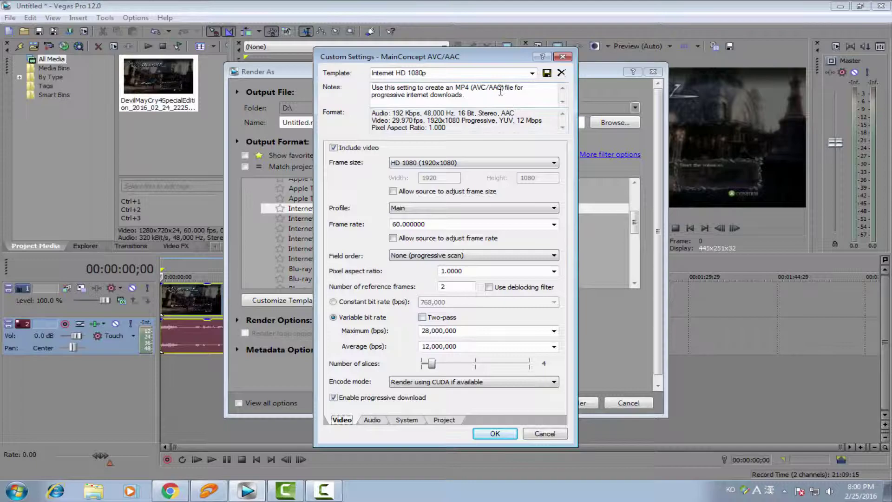
pyautogui.click(495, 434)
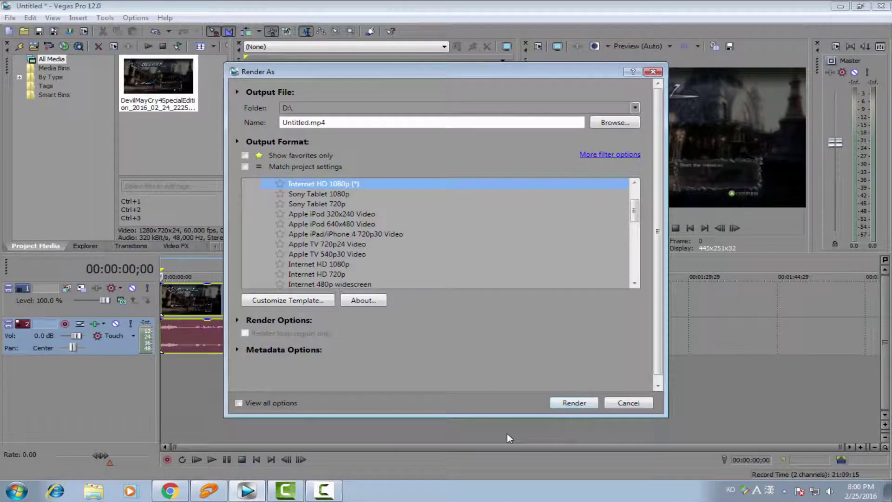
pyautogui.click(561, 400)
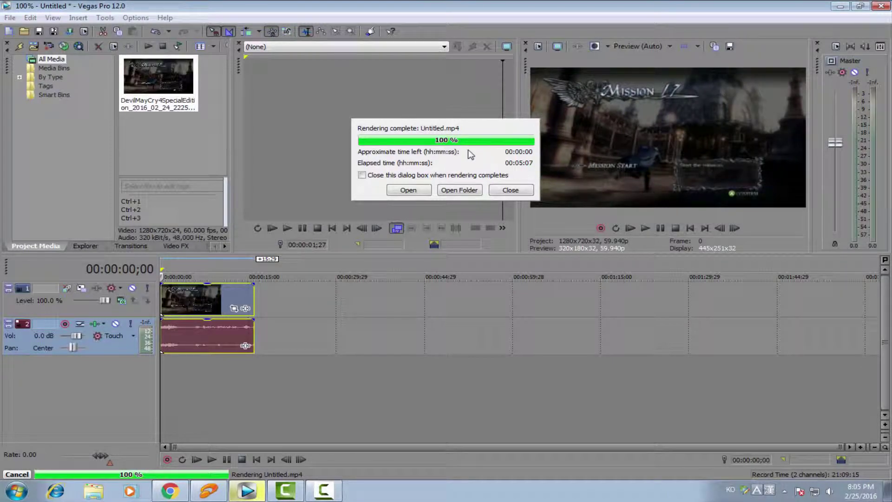
pyautogui.click(513, 191)
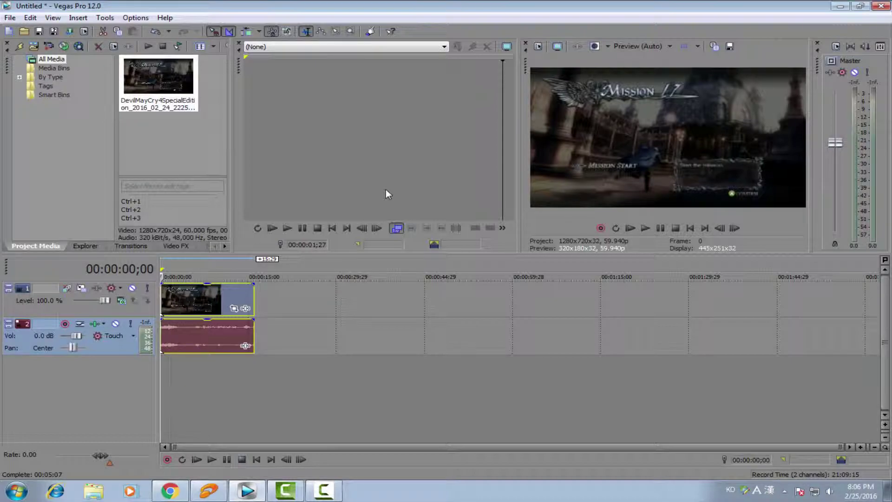
# Step: Confirm the project video properties at 1280x720, 59.940 fps, then open the File menu
pyautogui.click(10, 18)
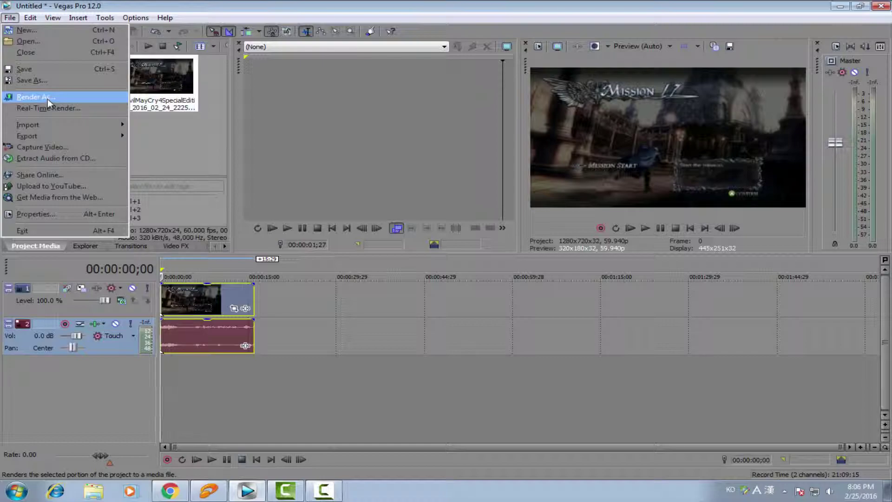
pyautogui.click(302, 99)
pyautogui.click(538, 46)
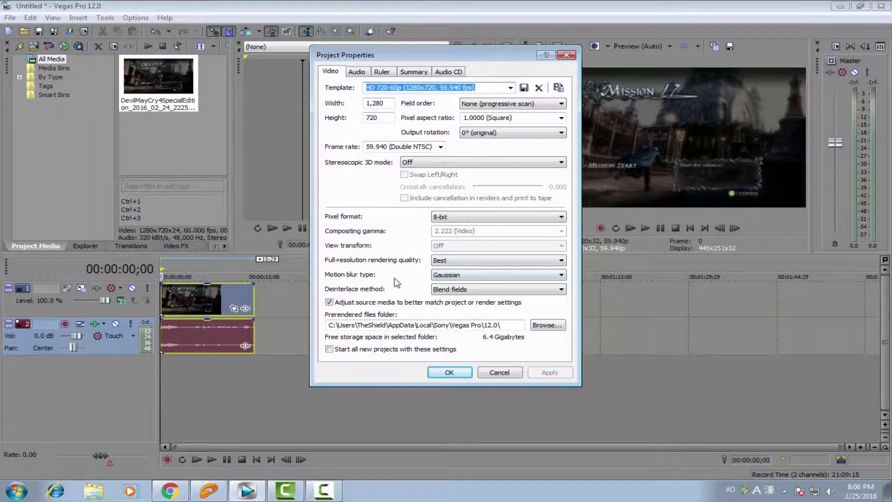
pyautogui.click(449, 372)
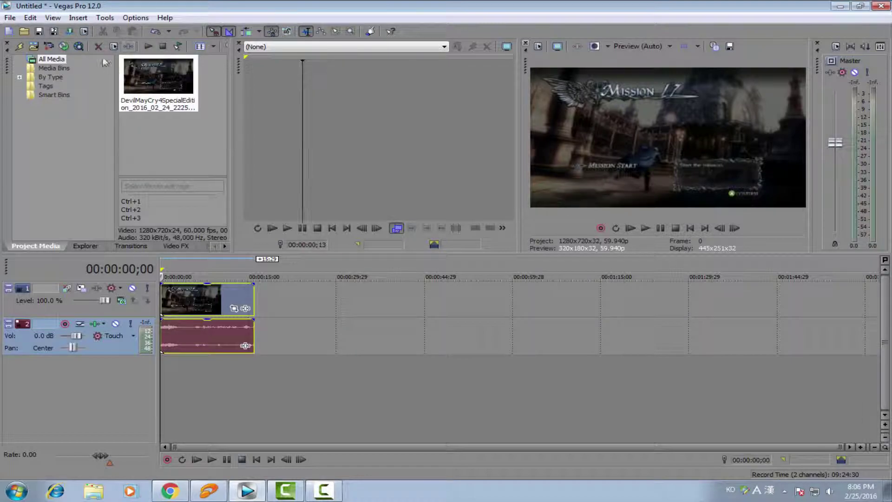
pyautogui.click(10, 17)
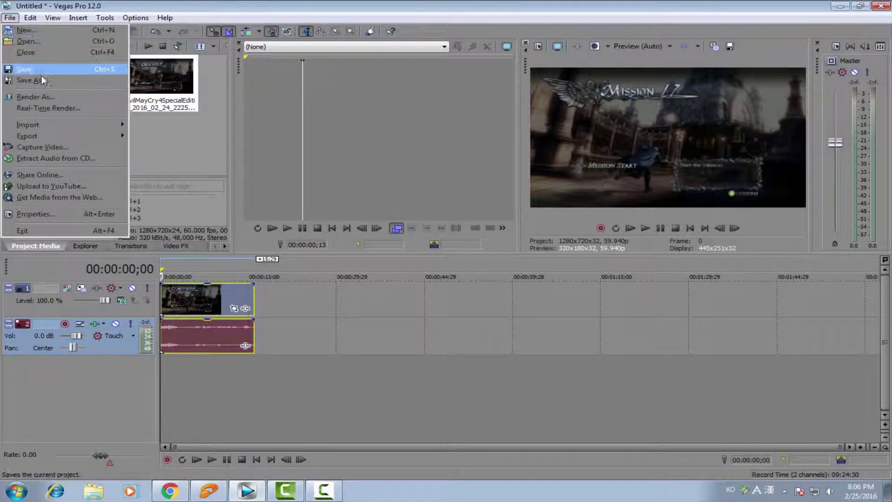
# Step: In Render As, collapse MainConcept AVC/AAC and select QuickTime 7's 3 Mbps Video template
pyautogui.click(42, 96)
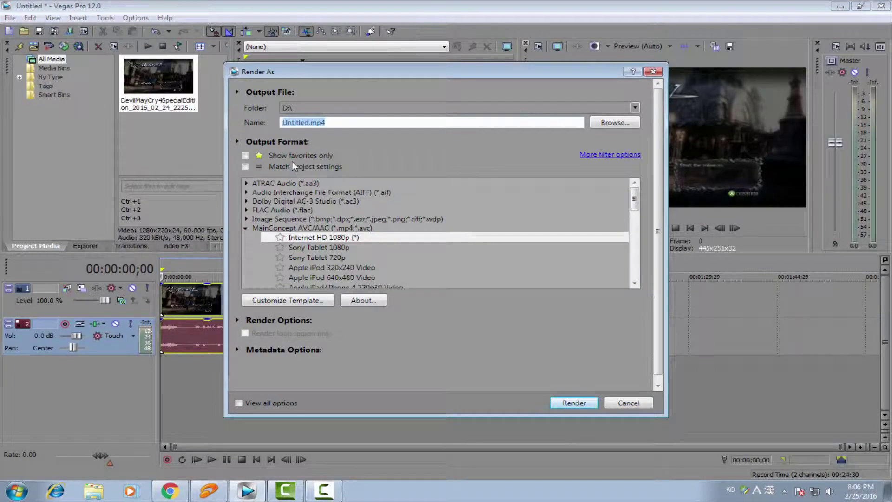
pyautogui.click(245, 228)
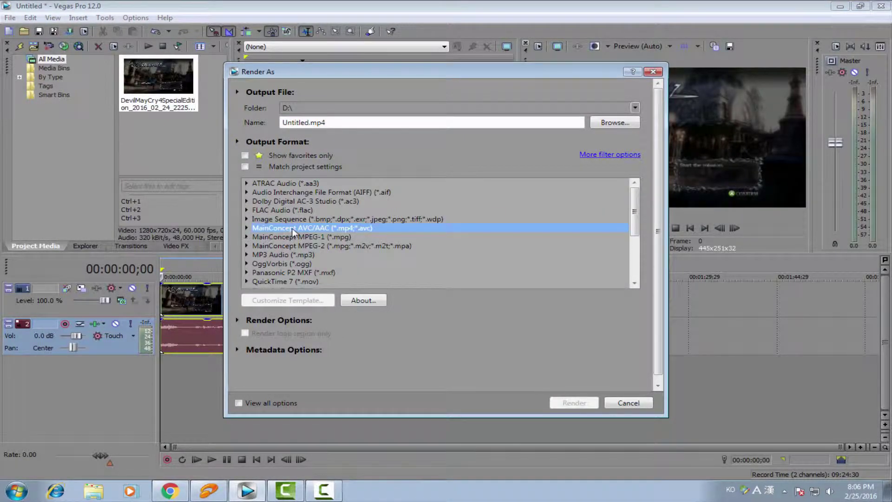
pyautogui.click(245, 228)
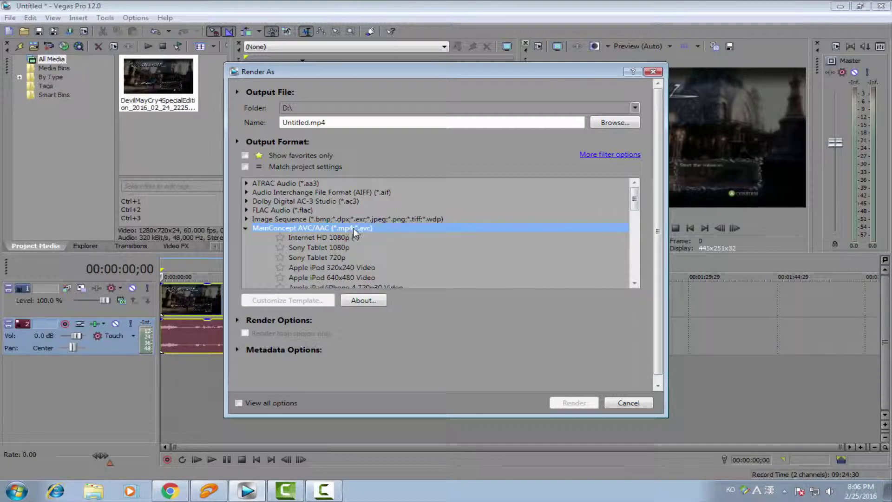
pyautogui.click(246, 228)
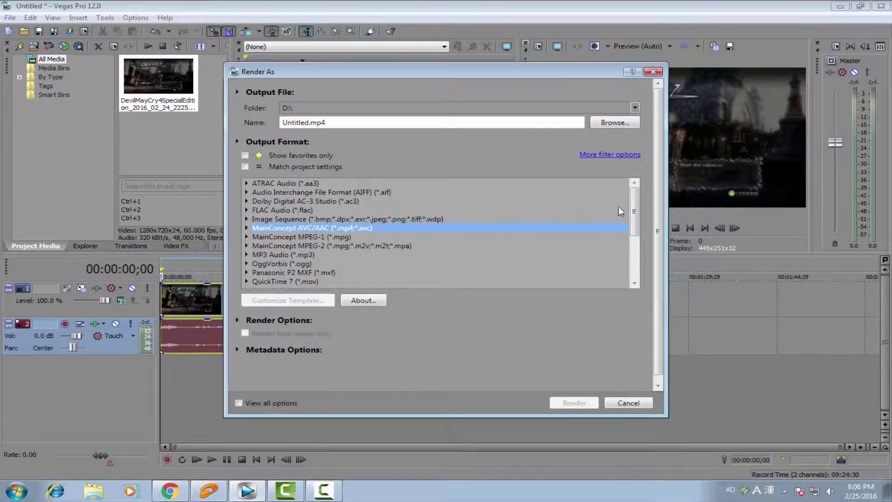
pyautogui.moveTo(639, 202)
pyautogui.mouseDown()
pyautogui.moveTo(639, 254)
pyautogui.moveTo(636, 215)
pyautogui.mouseUp()
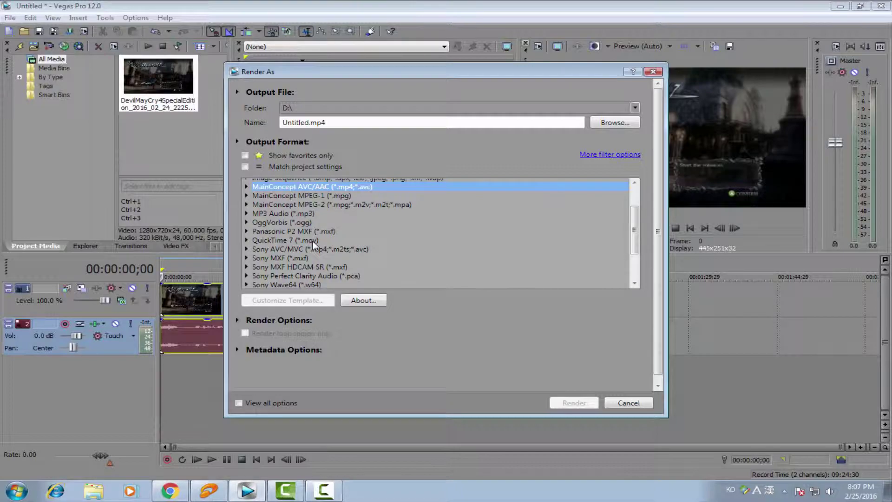
pyautogui.click(246, 240)
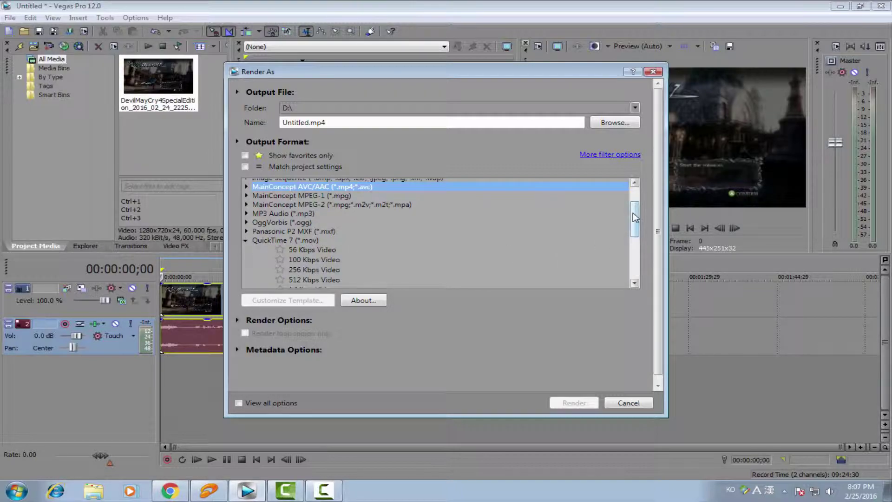
pyautogui.scroll(-3, 634, 226)
pyautogui.scroll(-1, 636, 227)
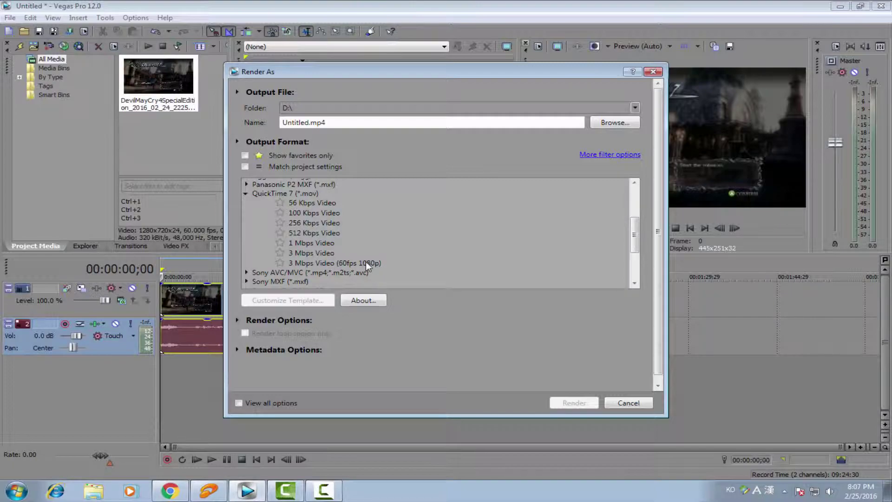
pyautogui.click(321, 253)
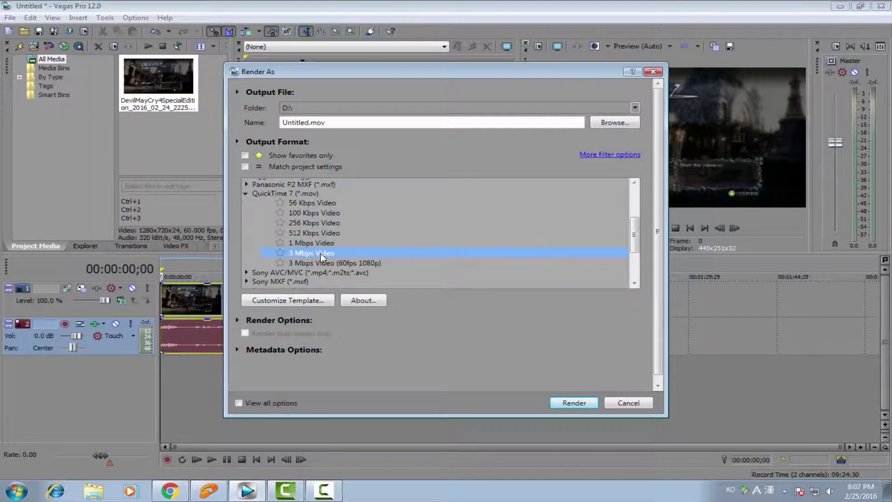
# Step: In the template's custom settings, set frame size to High Definition (1280x720) and frame rate 59.940
pyautogui.click(276, 300)
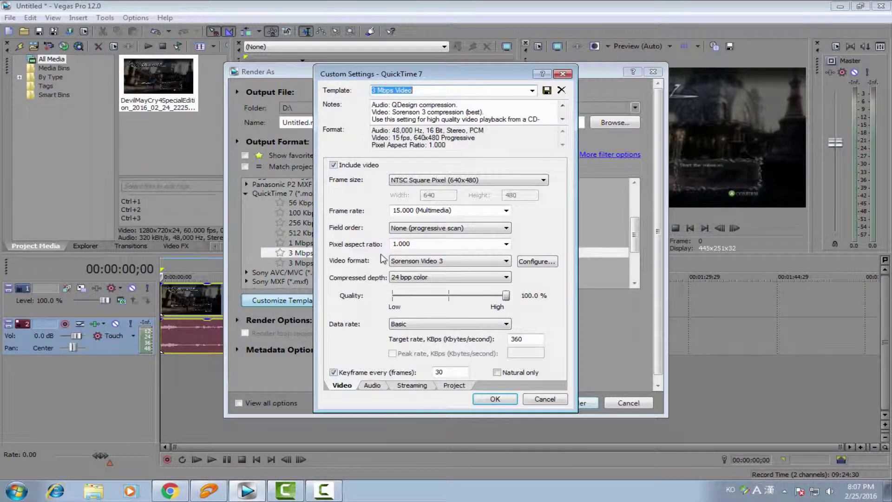
pyautogui.click(417, 180)
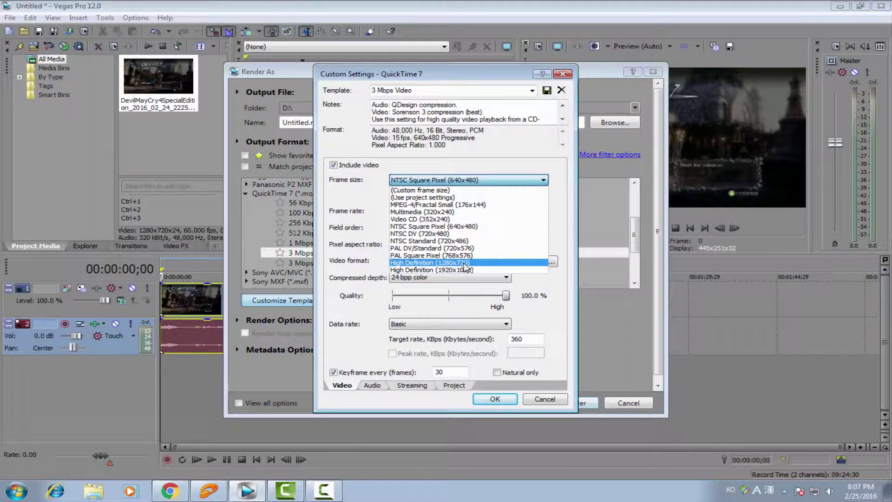
pyautogui.click(466, 263)
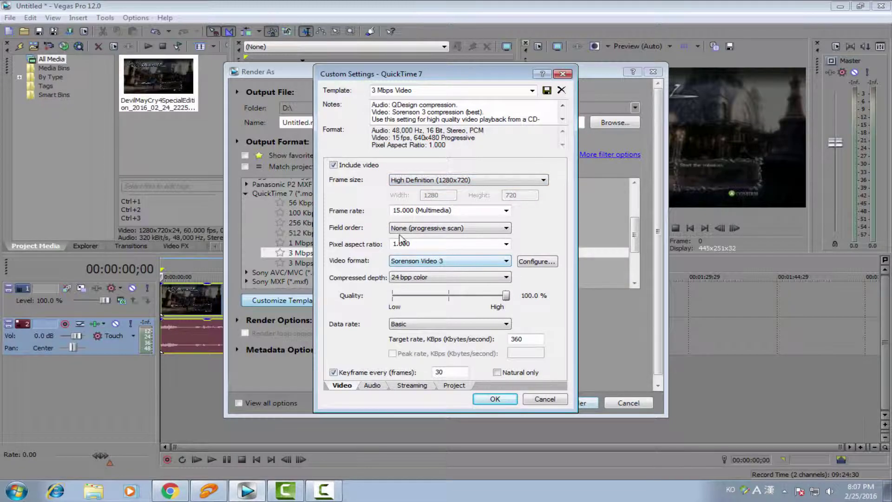
pyautogui.click(506, 211)
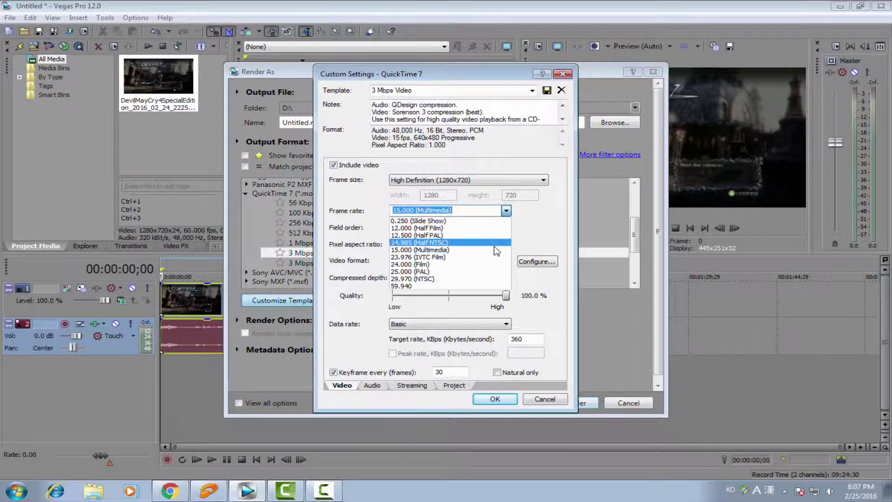
pyautogui.click(476, 286)
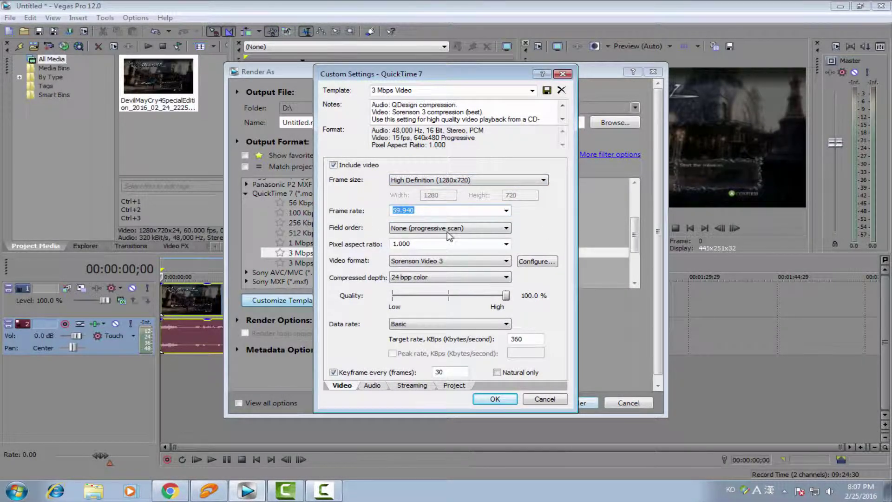
pyautogui.write('60')
pyautogui.click(506, 211)
pyautogui.click(445, 282)
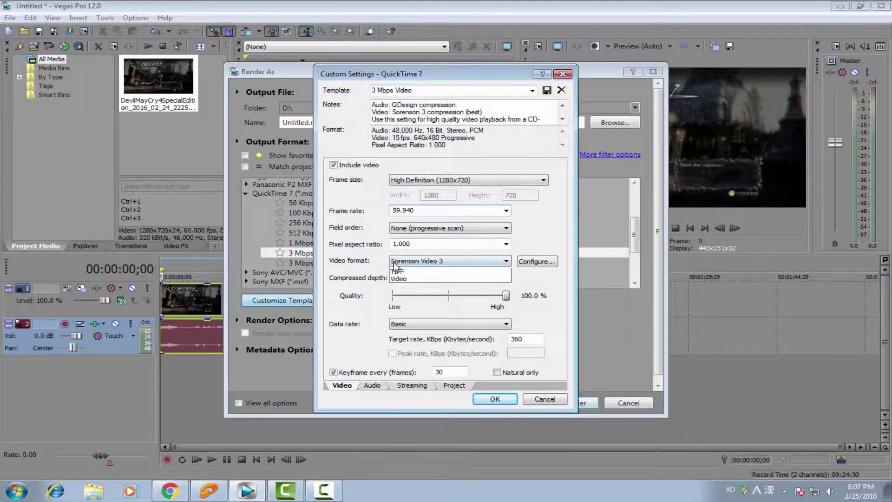
# Step: Set the video format to MPEG-4 Video, keeping 24 bpp color depth and Basic data rate mode
pyautogui.click(371, 264)
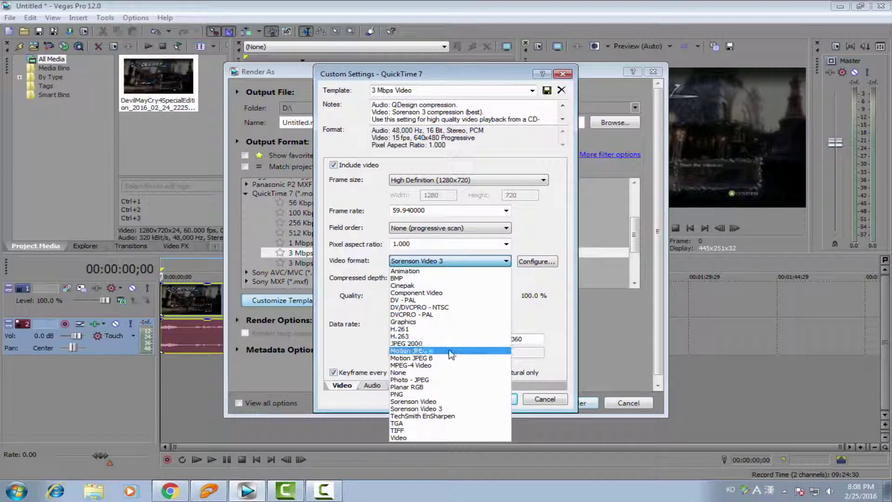
pyautogui.click(437, 366)
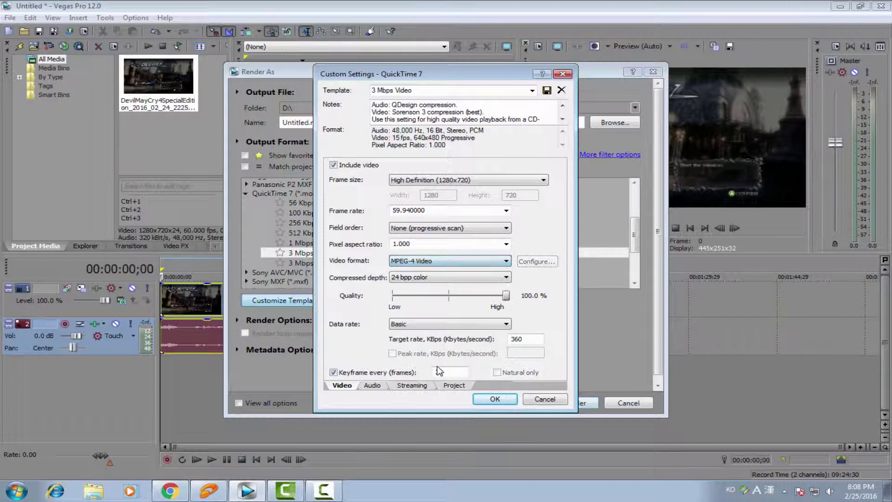
pyautogui.click(442, 278)
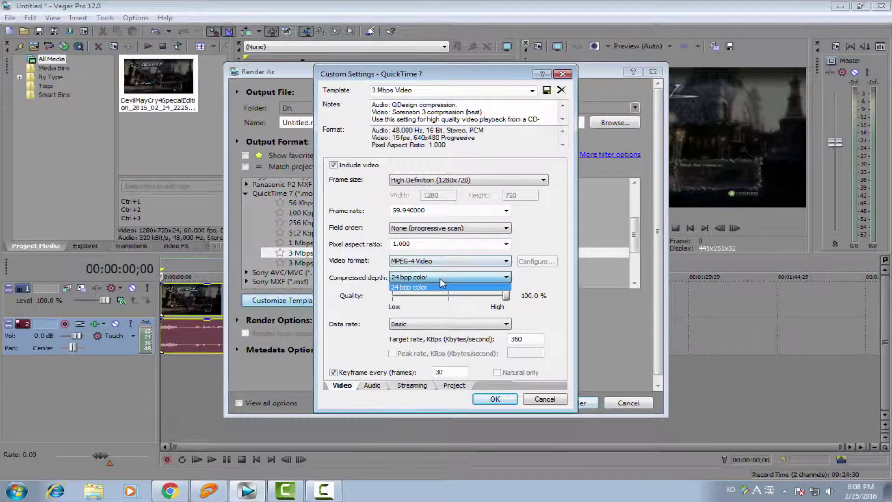
pyautogui.click(442, 286)
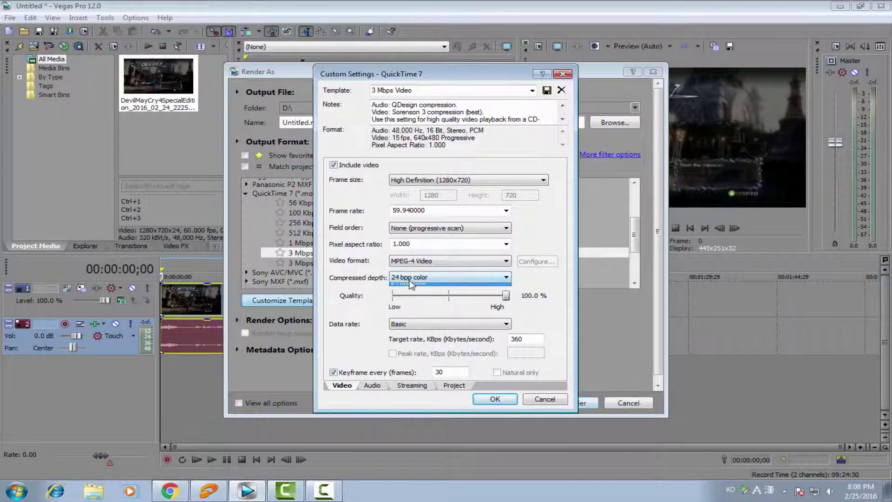
pyautogui.click(403, 279)
pyautogui.click(403, 287)
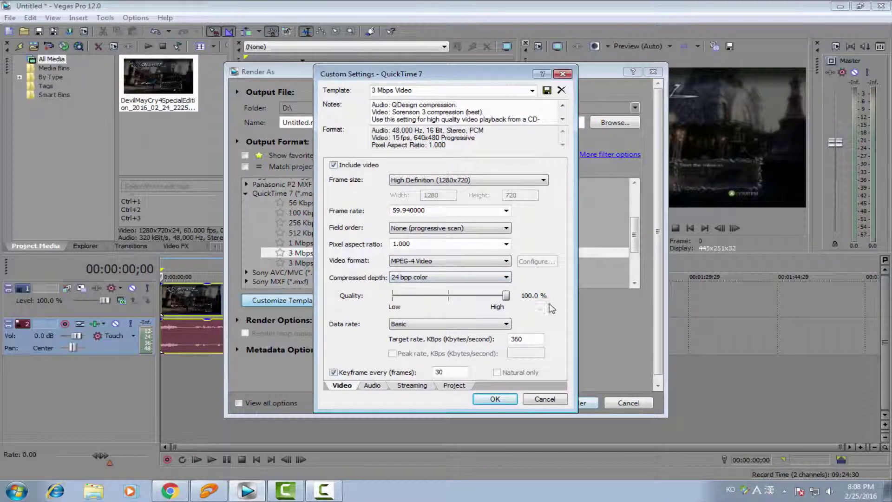
pyautogui.click(500, 303)
pyautogui.click(504, 324)
pyautogui.click(502, 334)
pyautogui.click(372, 386)
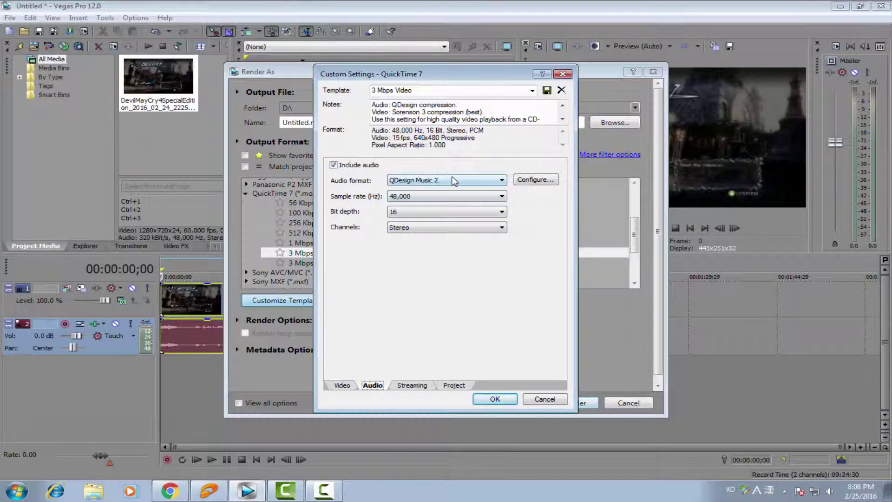
pyautogui.click(455, 181)
pyautogui.click(462, 163)
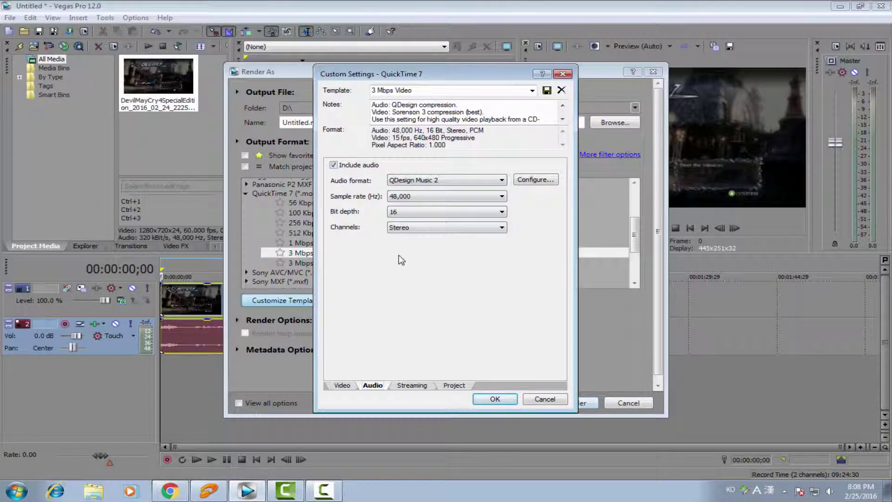
pyautogui.click(412, 385)
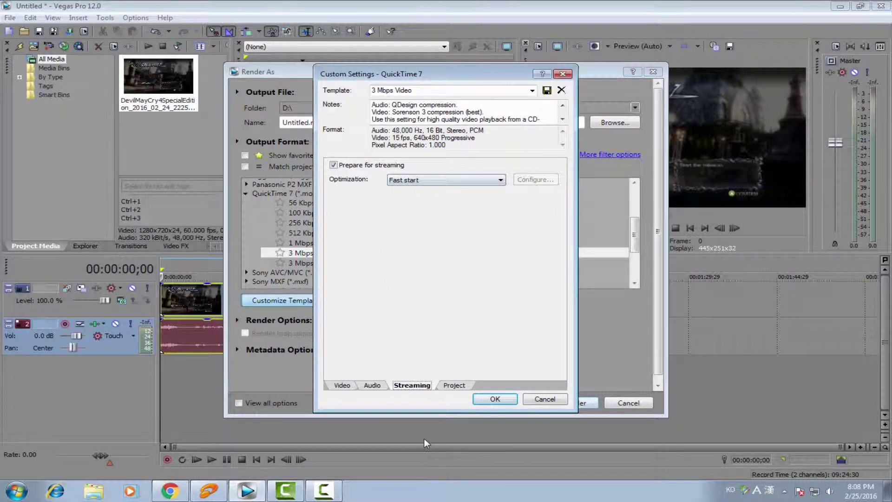
pyautogui.click(458, 386)
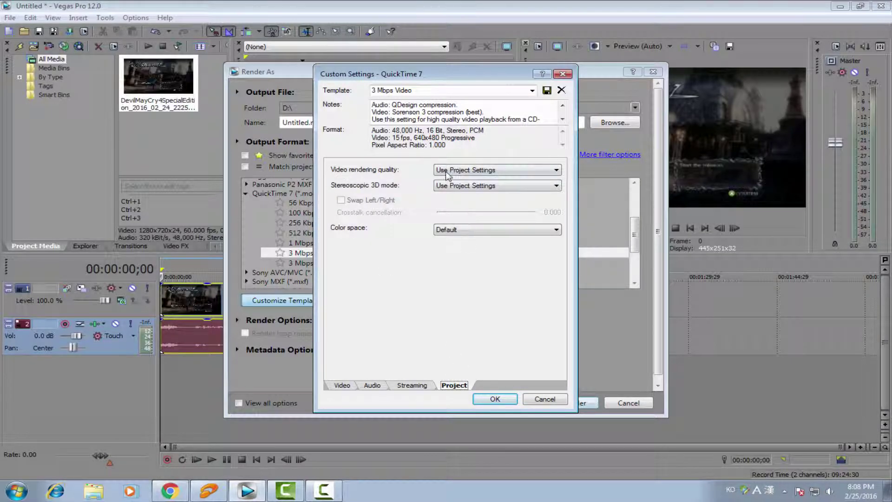
pyautogui.click(446, 171)
pyautogui.press('Down')
pyautogui.press('Down')
pyautogui.press('Down')
pyautogui.press('Down')
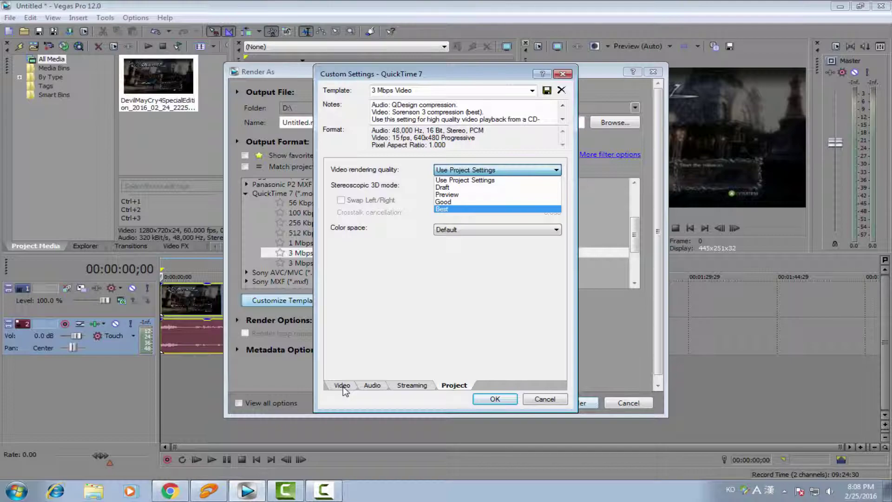
pyautogui.press('Escape')
pyautogui.click(466, 187)
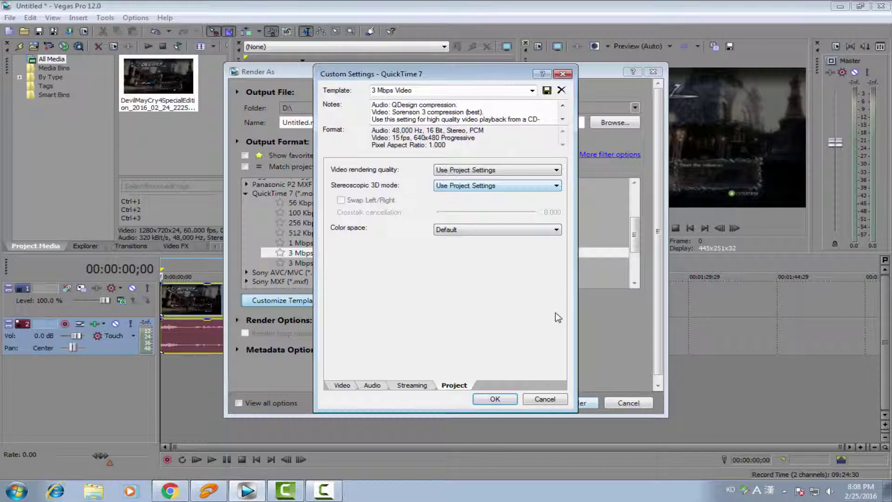
pyautogui.hotkey('ctrl', 'Tab')
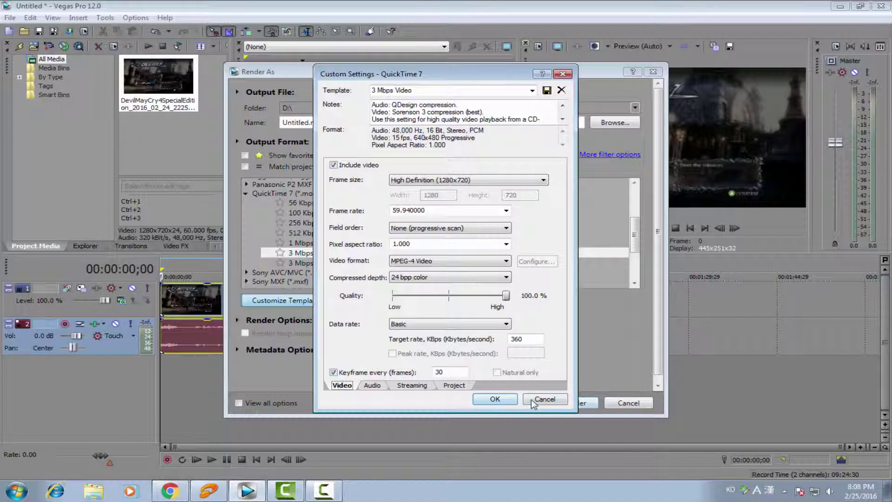
# Step: Keep the 1280x720, 59.94fps MPEG-4 QuickTime template and close Render As without rendering
pyautogui.click(502, 400)
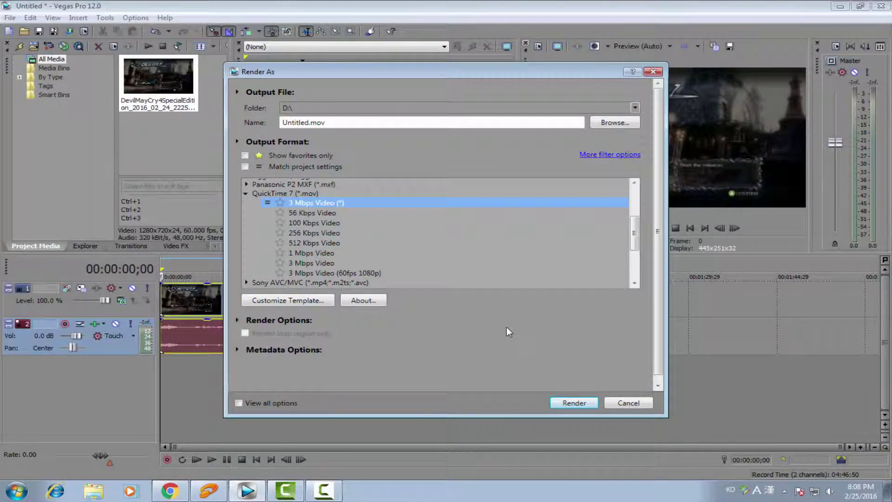
pyautogui.click(653, 71)
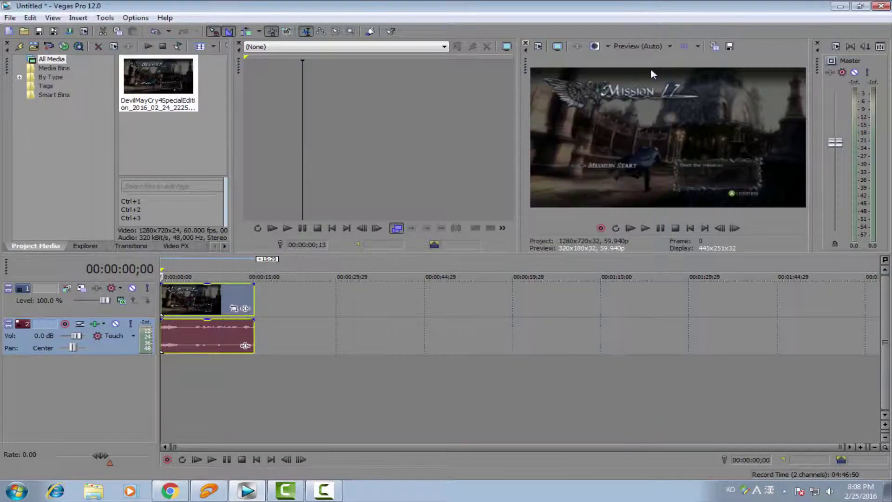